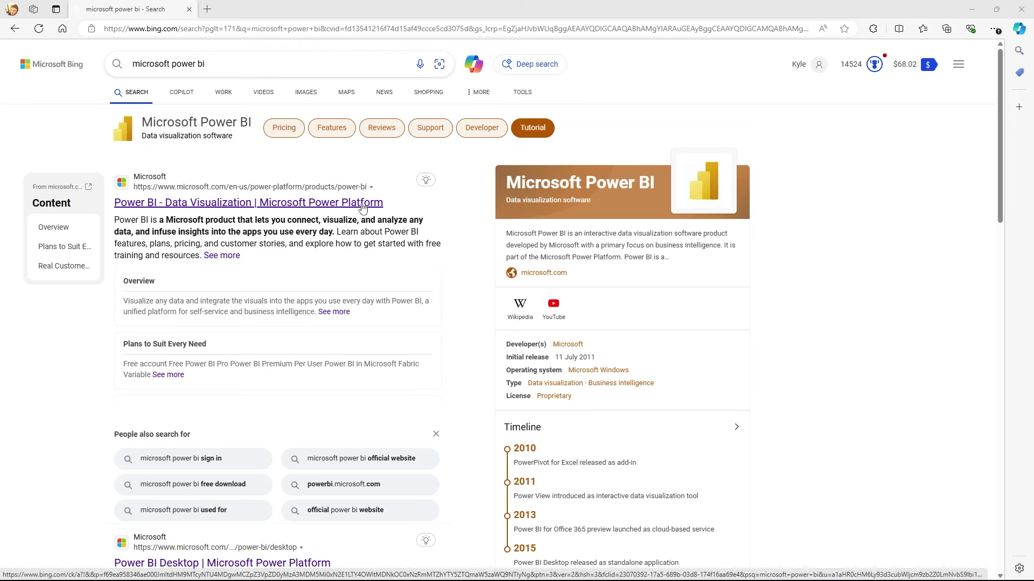
Step: Open the Power BI Desktop product page from the search results and launch its download in the Microsoft Store
click(182, 210)
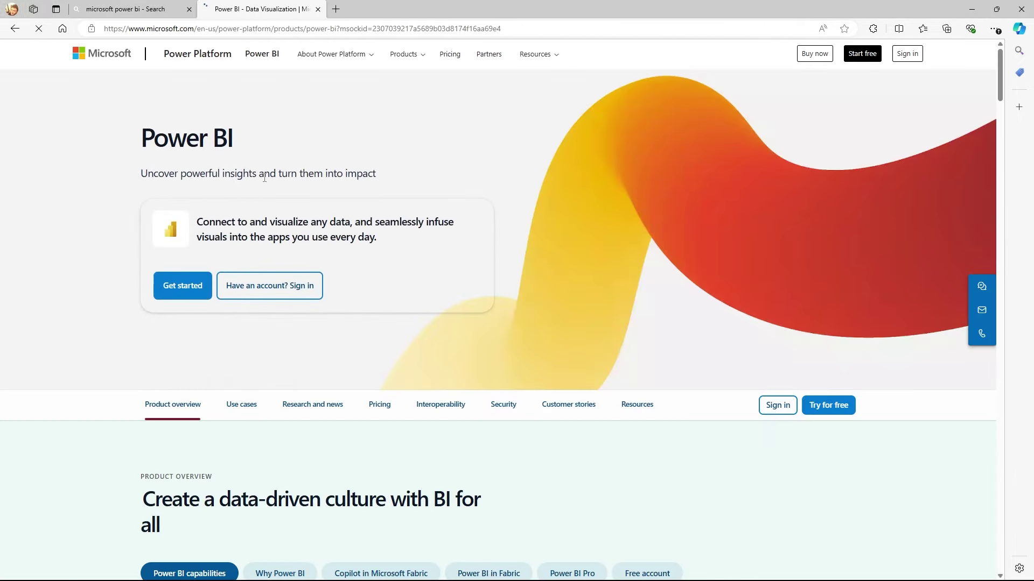
click(403, 60)
click(412, 59)
click(416, 59)
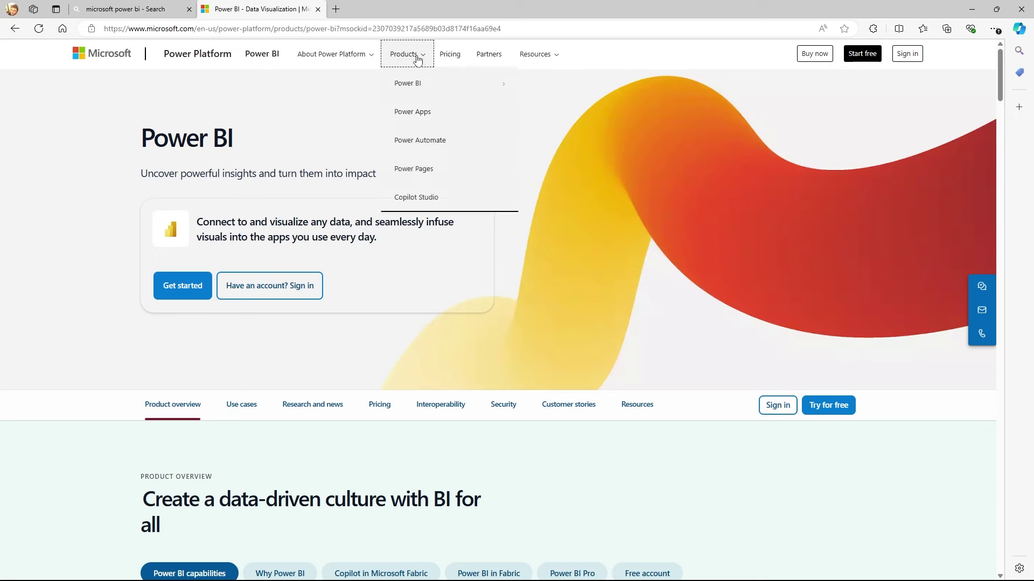
click(415, 83)
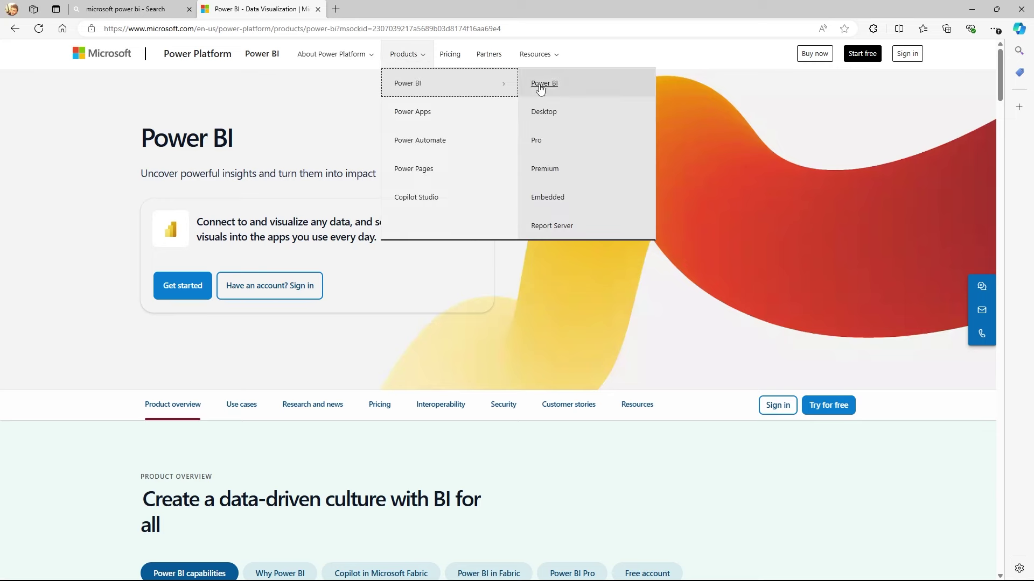
click(548, 118)
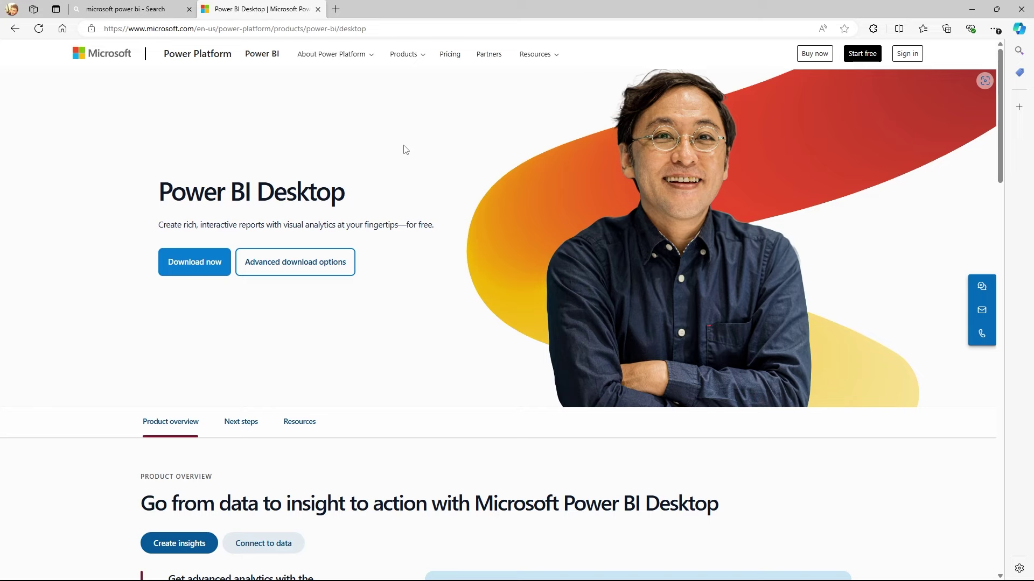
click(188, 270)
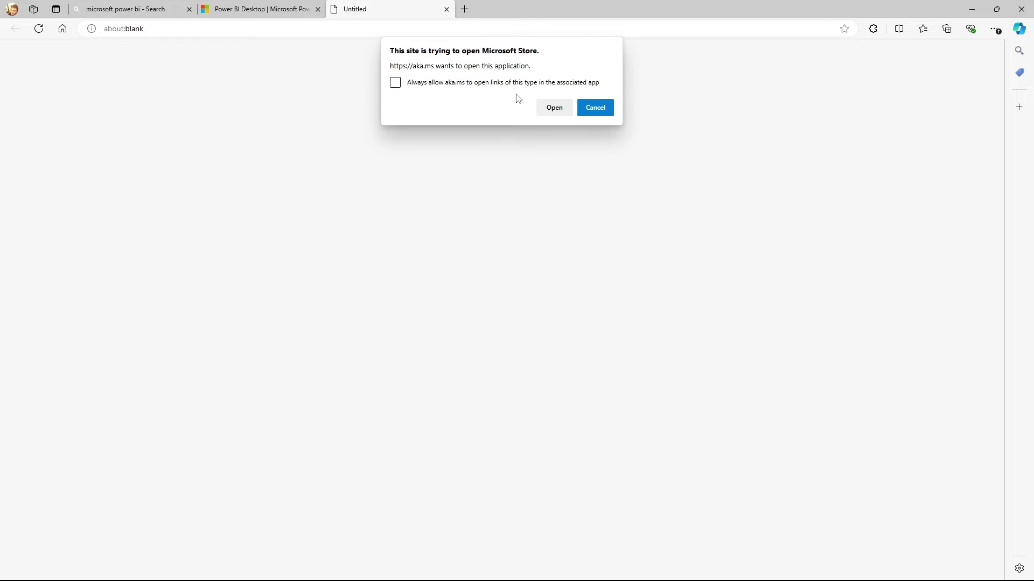
click(553, 108)
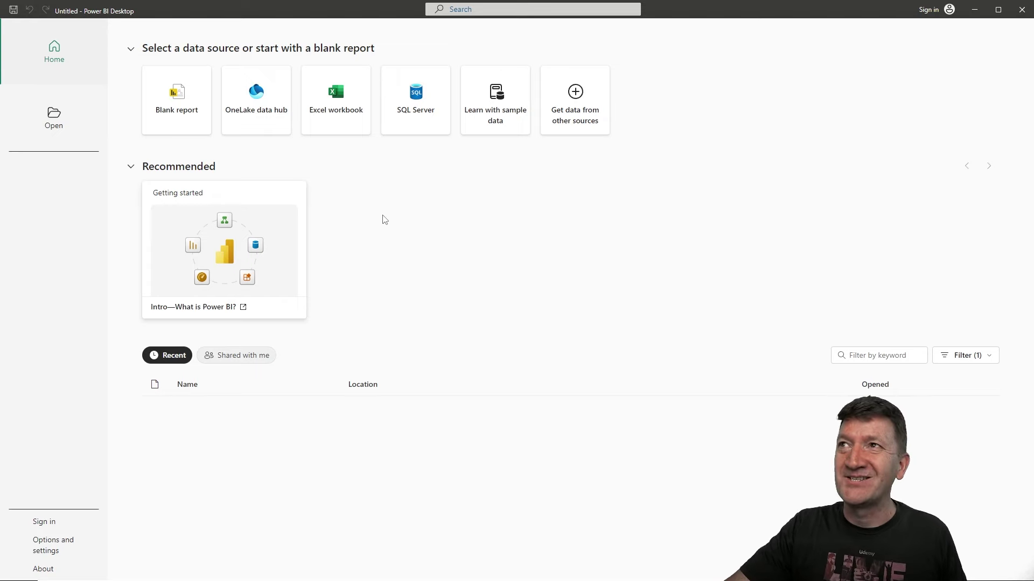
Step: Switch to Power BI Desktop and start a blank report
click(172, 127)
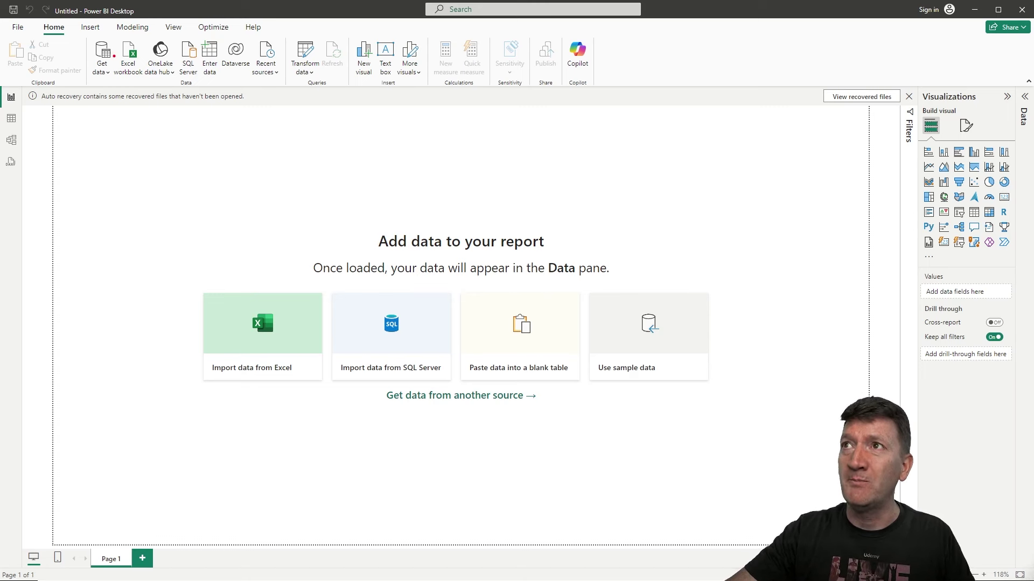
drag(57, 35, 74, 135)
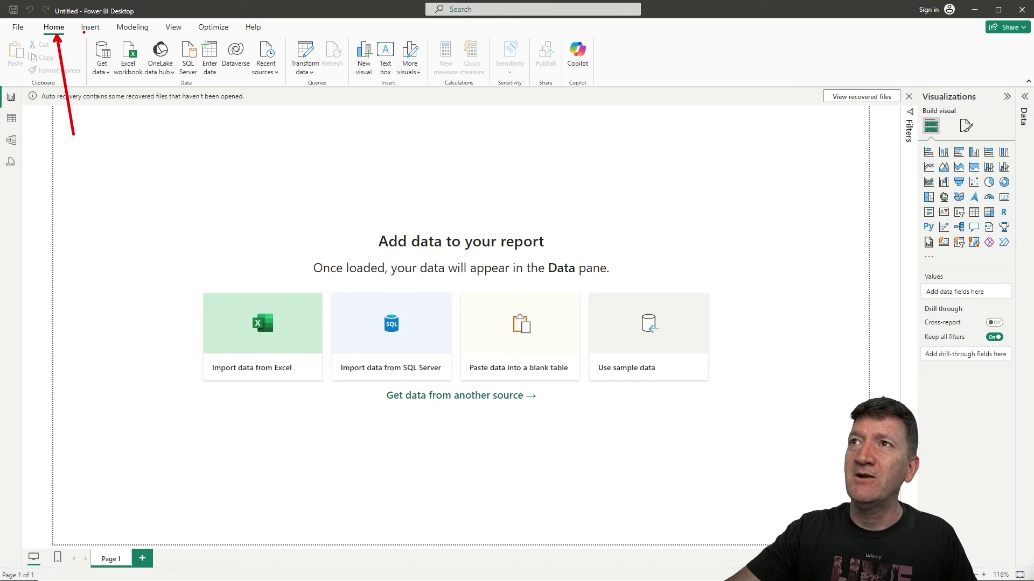
mouse_move(83, 33)
mouse_down()
mouse_move(263, 103)
mouse_move(289, 103)
mouse_up()
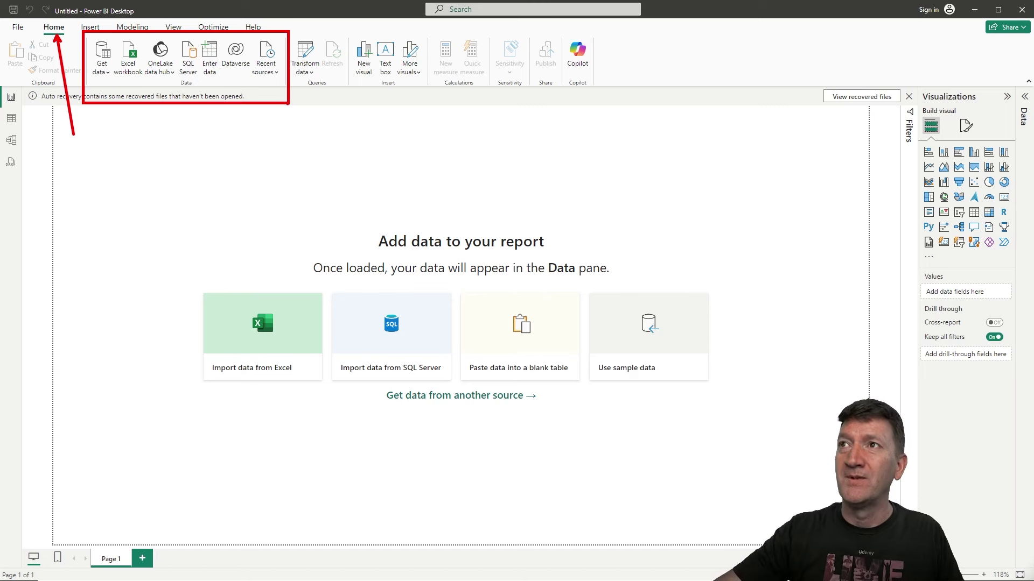
drag(129, 77, 144, 155)
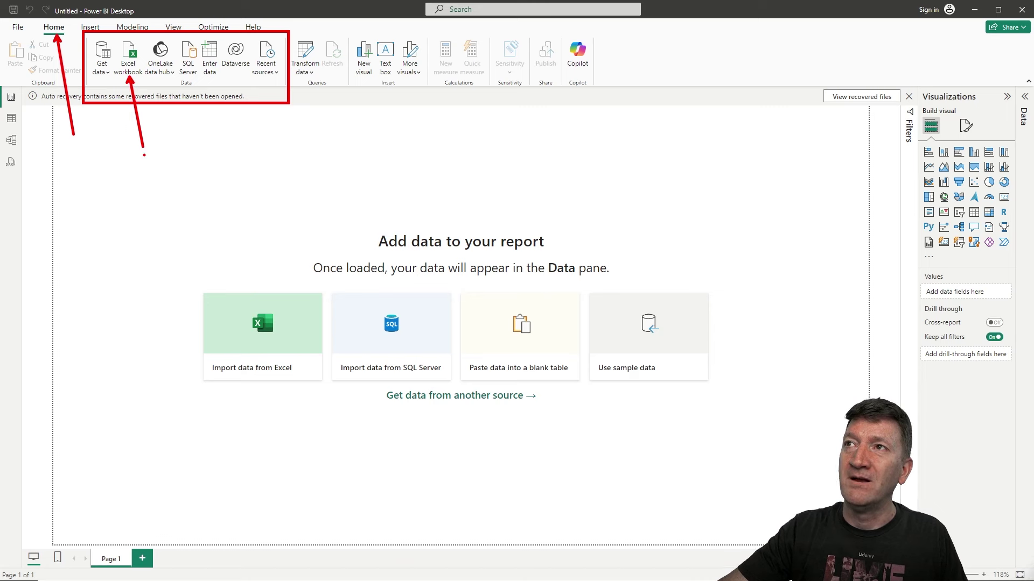
drag(165, 78, 176, 142)
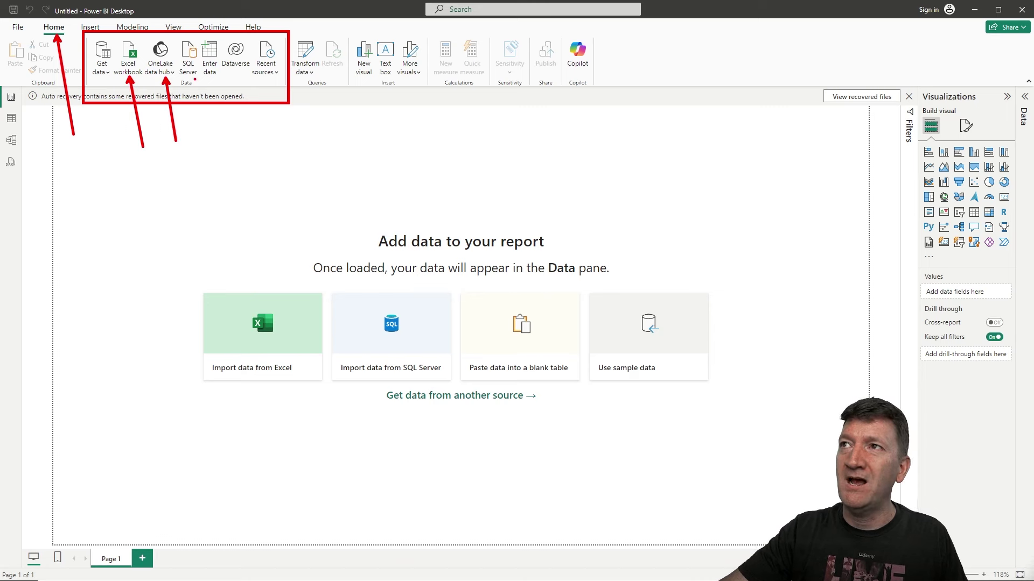
drag(194, 80, 208, 158)
drag(235, 73, 236, 152)
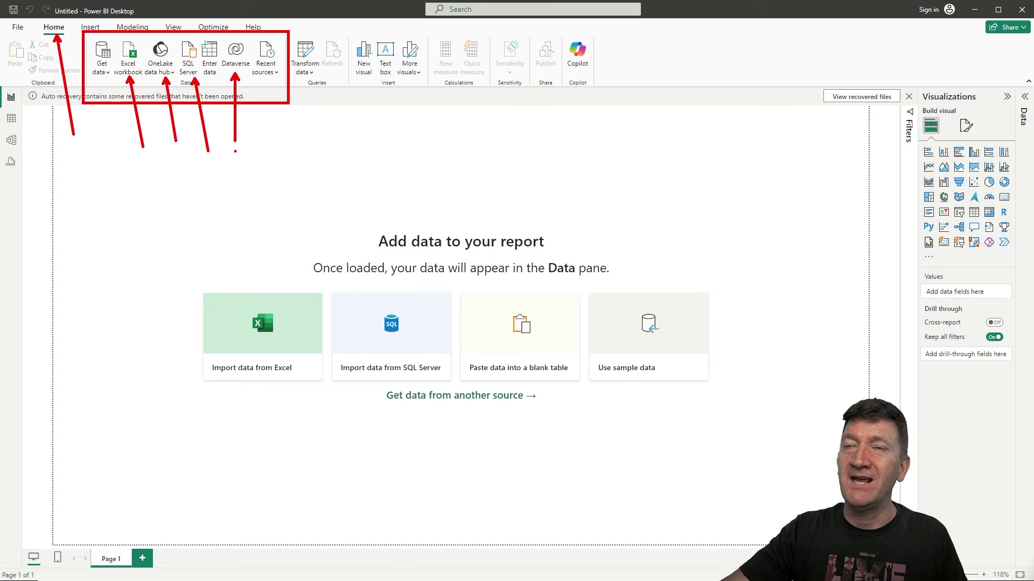
drag(266, 81, 266, 156)
drag(98, 80, 98, 128)
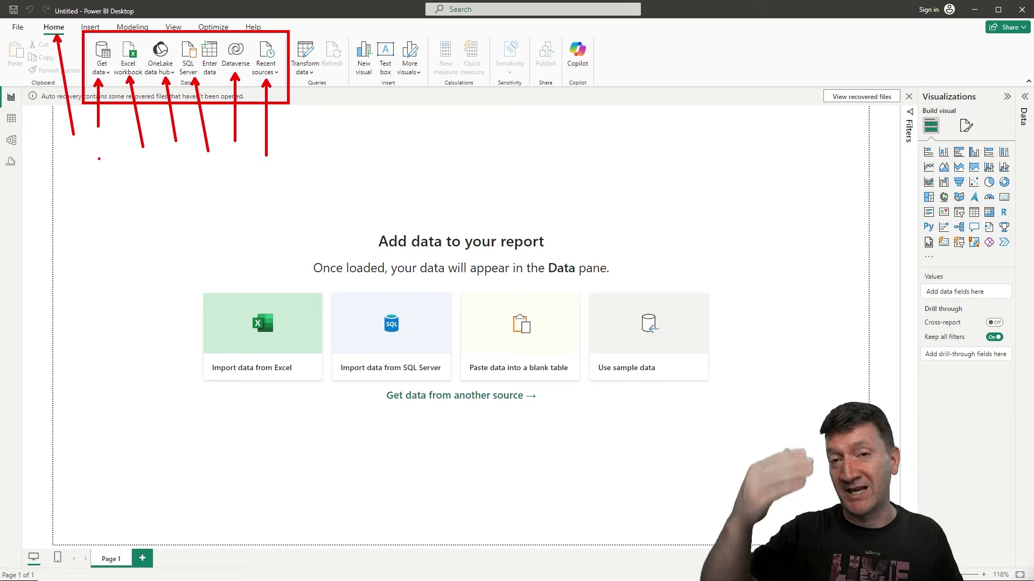
key(Escape)
click(102, 75)
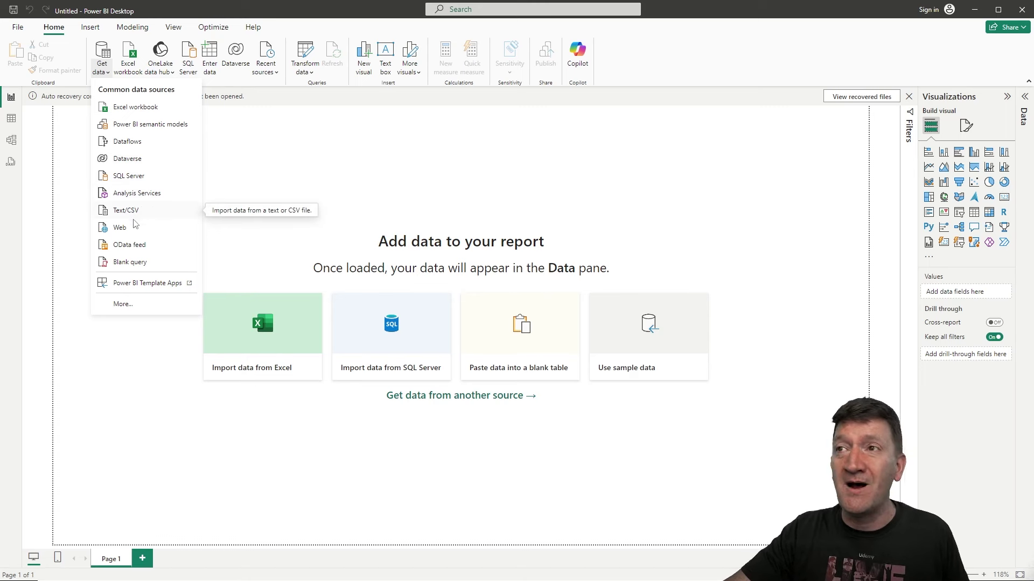
click(151, 346)
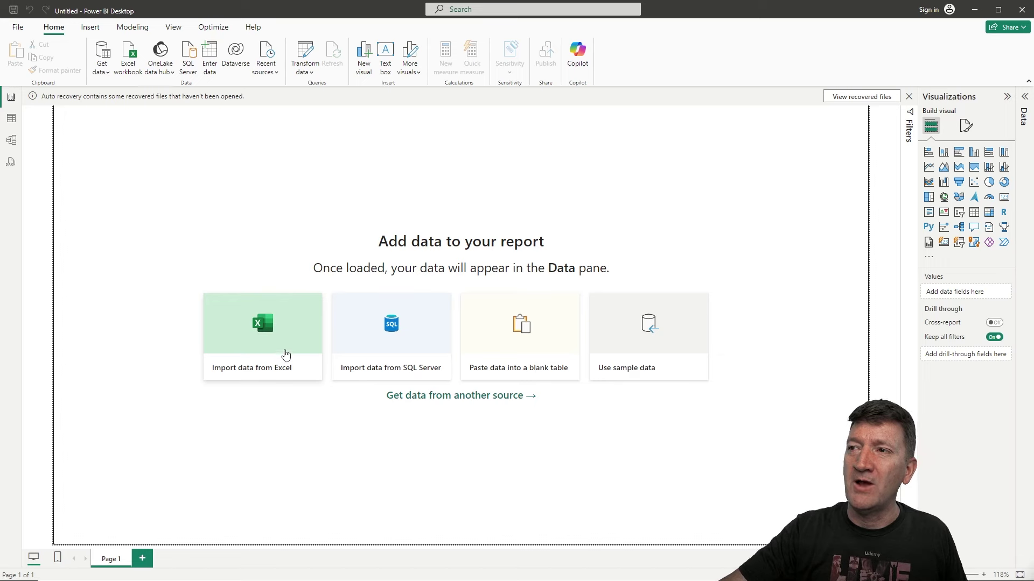
click(249, 345)
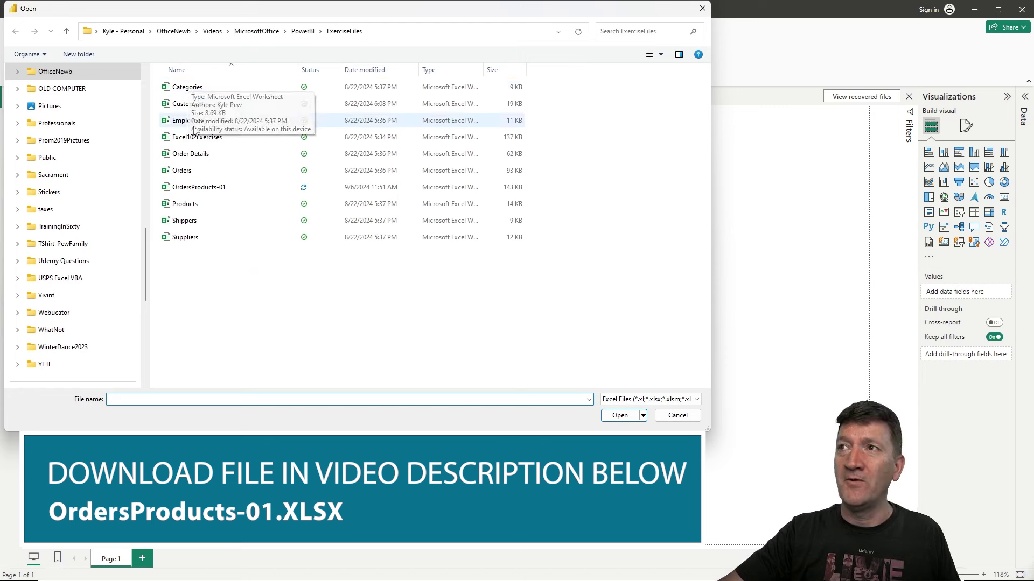
click(245, 192)
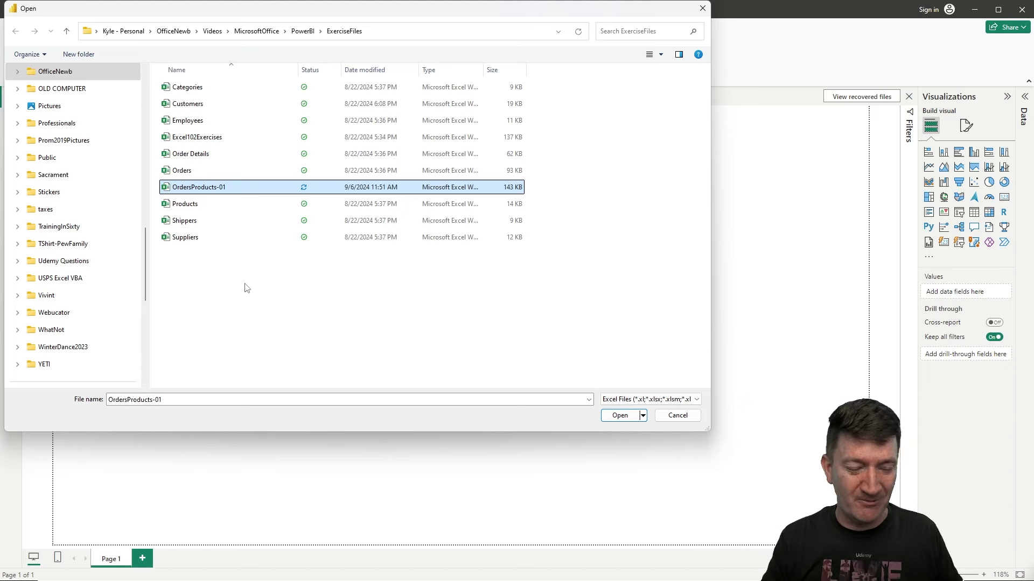
key(Escape)
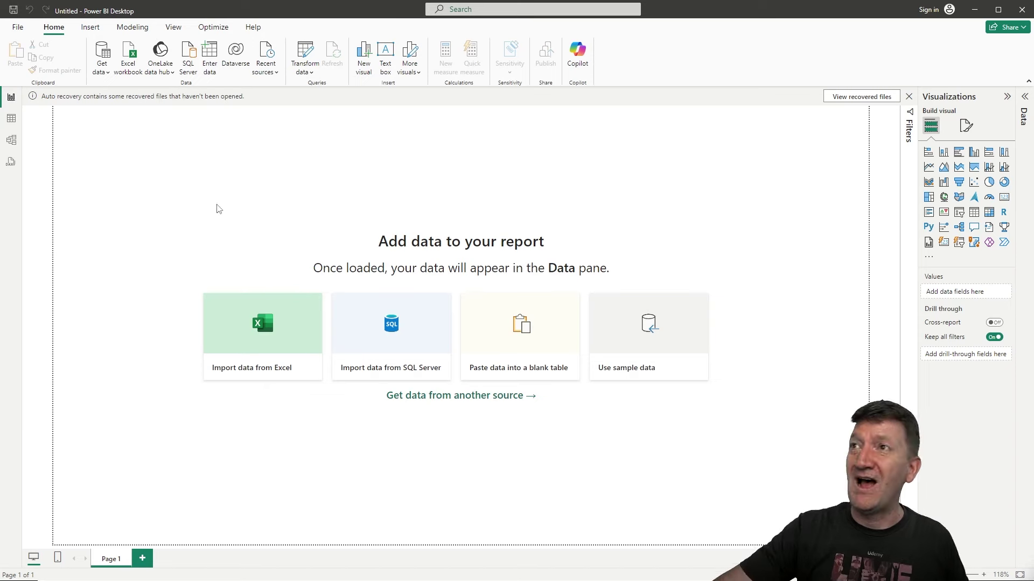
Step: Try to import the OrdersProducts-01 Excel workbook from the ExerciseFiles folder into the report
click(225, 327)
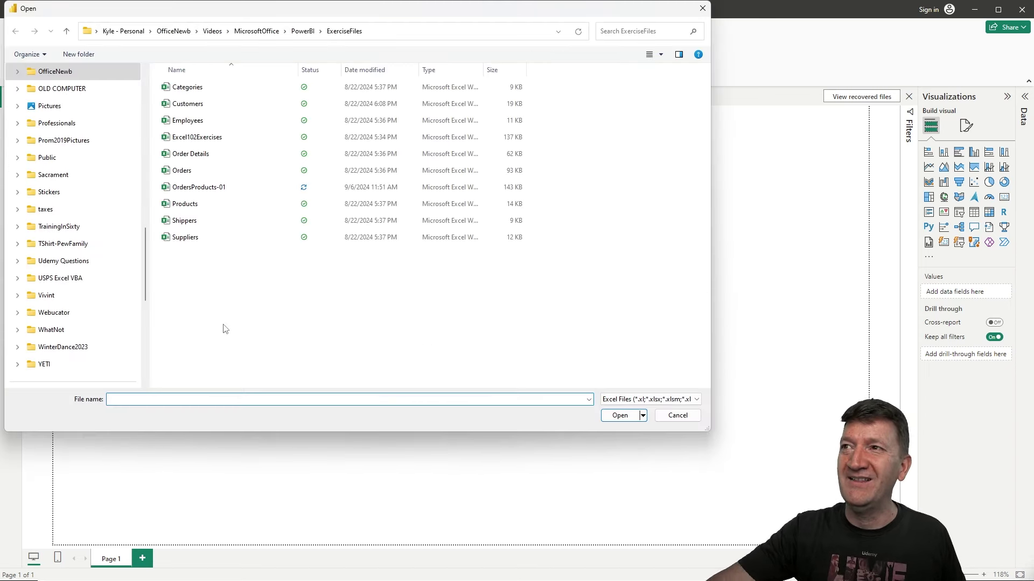
click(204, 187)
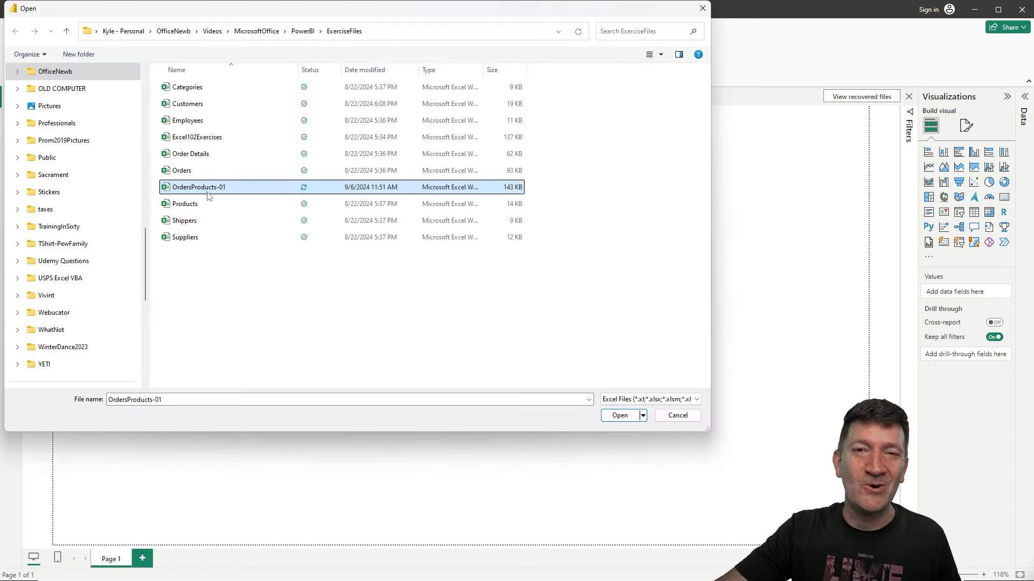
click(620, 416)
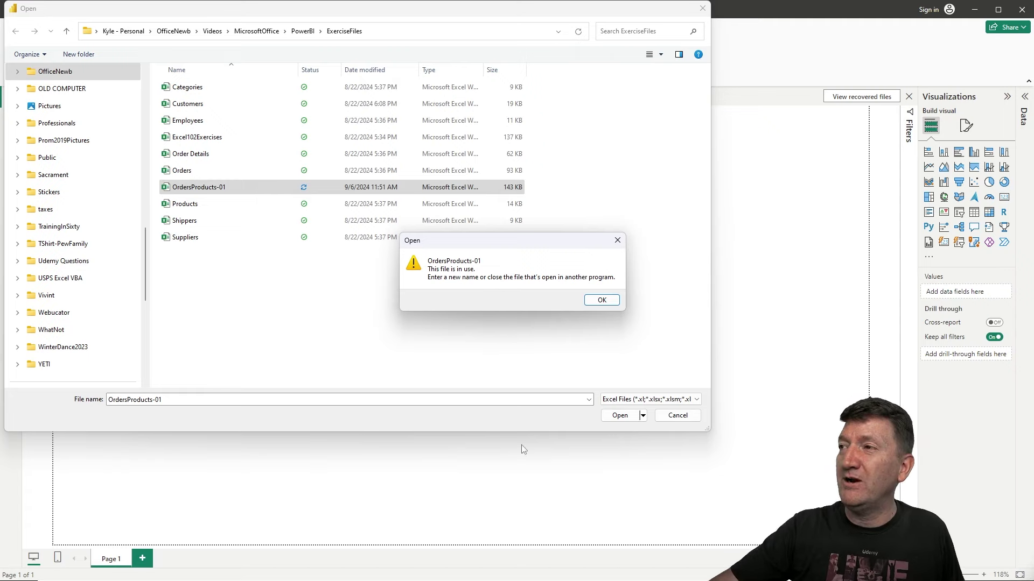
Step: Switch to Excel and close the OrdersProducts-01 workbook
mouse_move(557, 551)
click(661, 569)
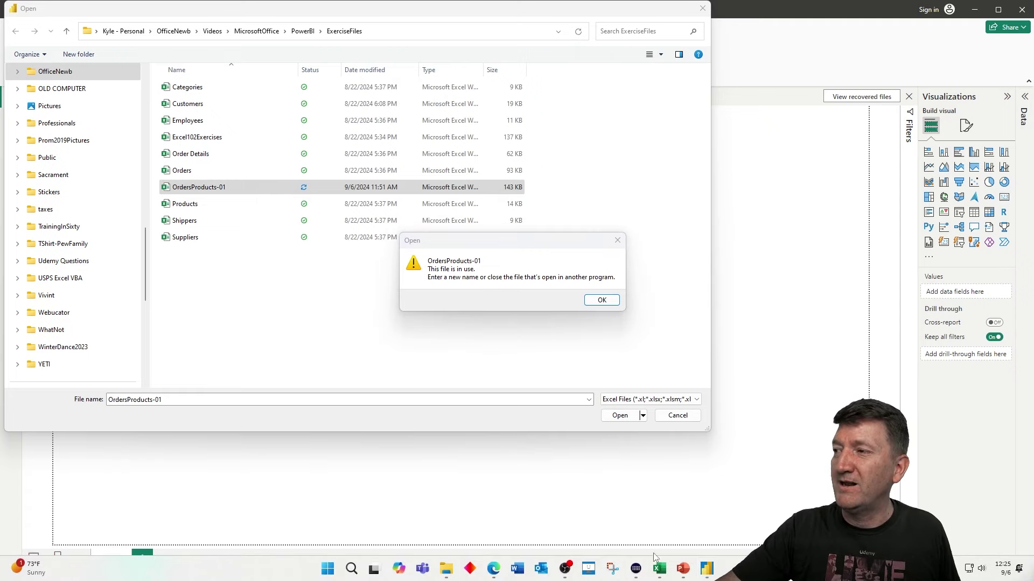
mouse_move(658, 568)
click(694, 498)
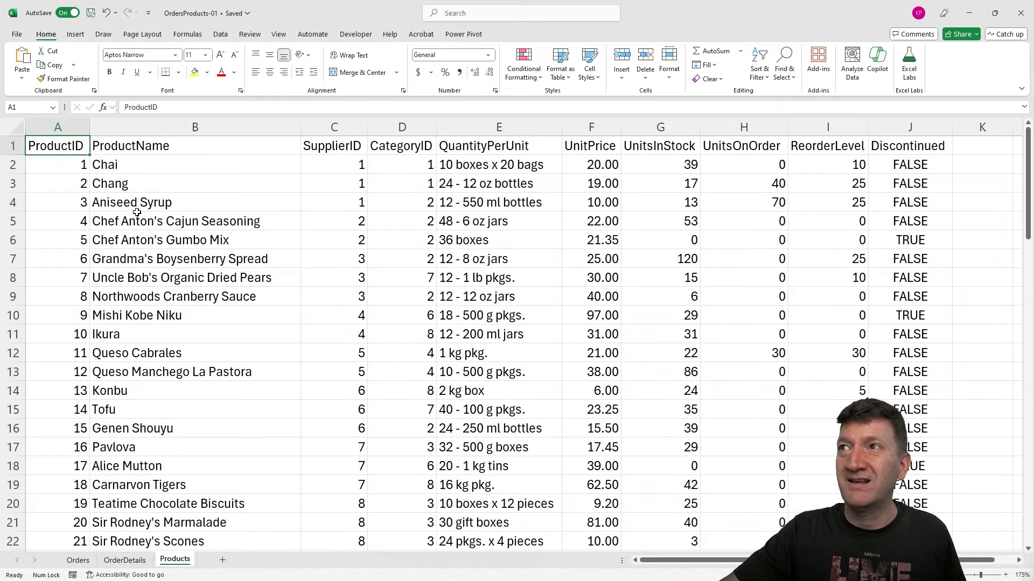
click(1021, 13)
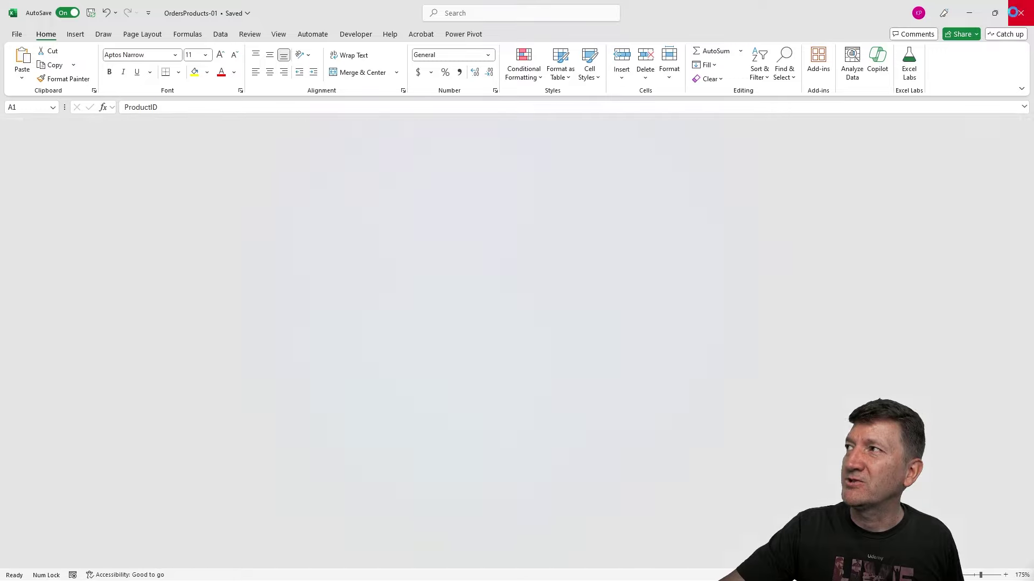
Step: Import OrdersProducts-01 again and send its OrderDetails, Orders and Products tables to Power Query Editor for transformation
click(598, 300)
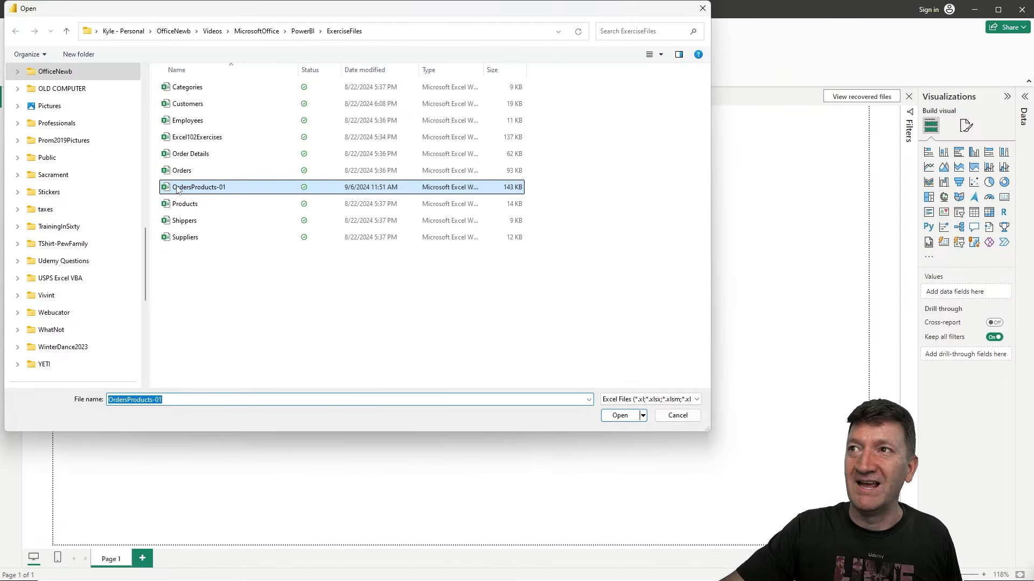
click(621, 418)
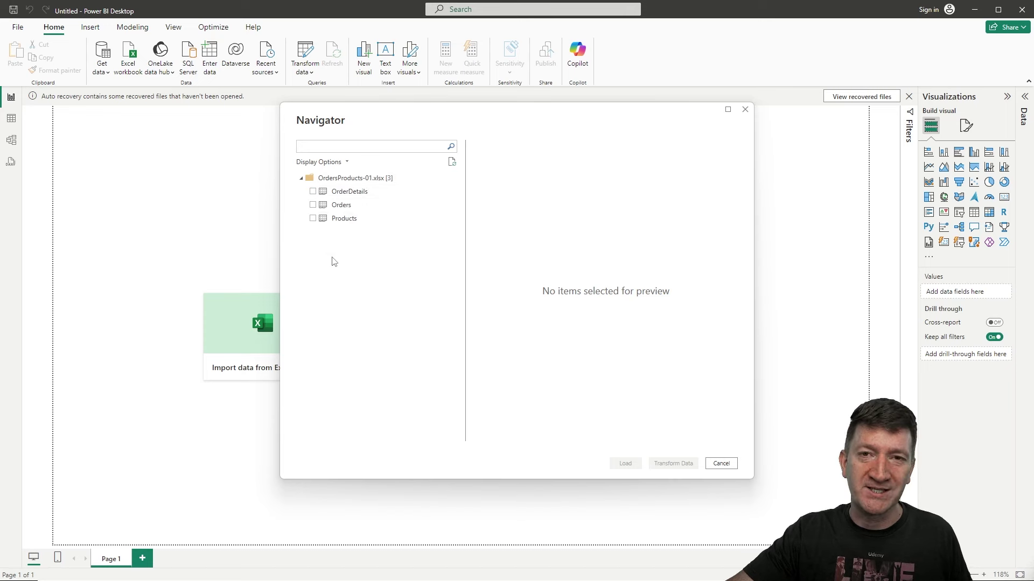
click(313, 191)
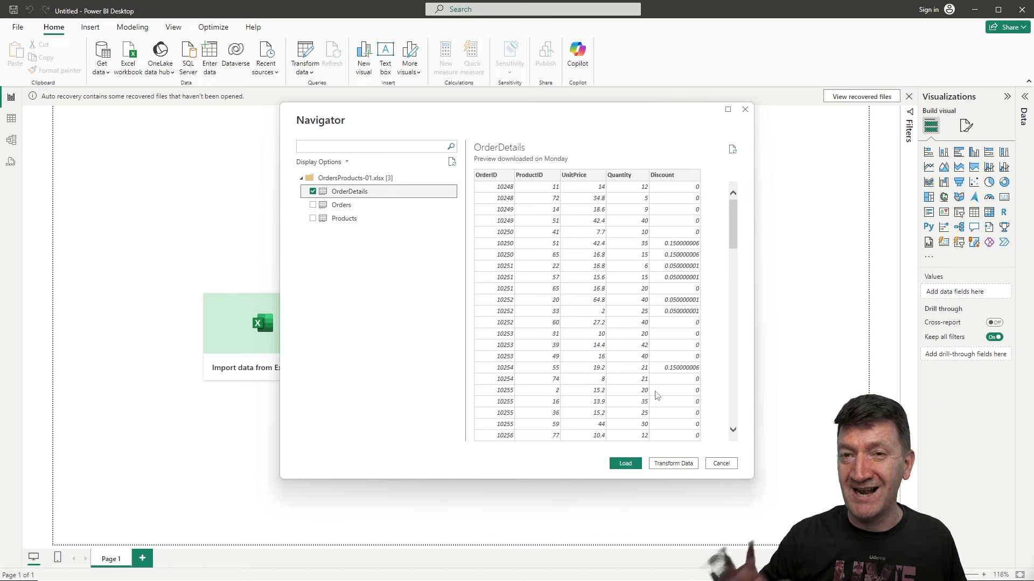
click(313, 205)
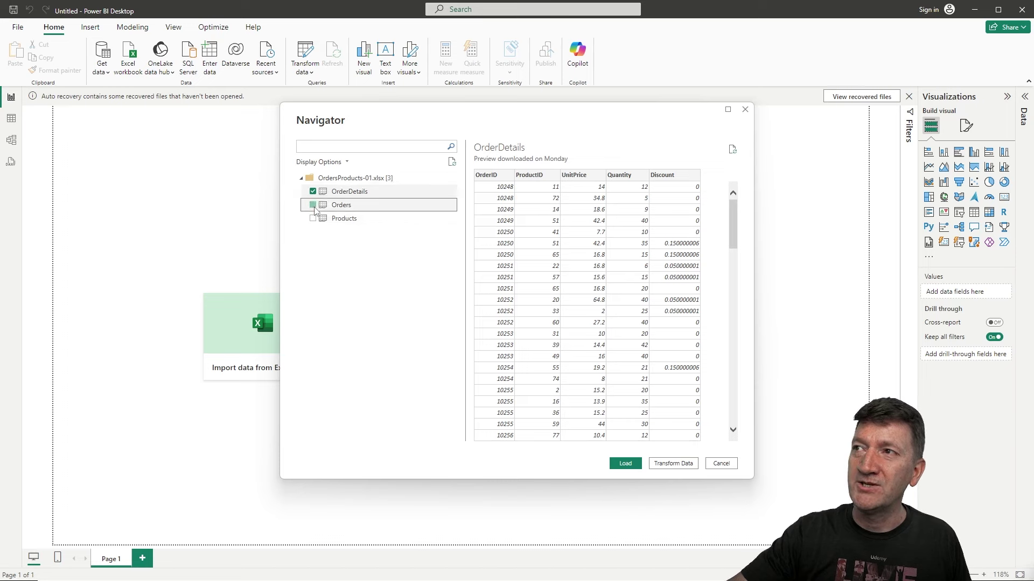
click(313, 219)
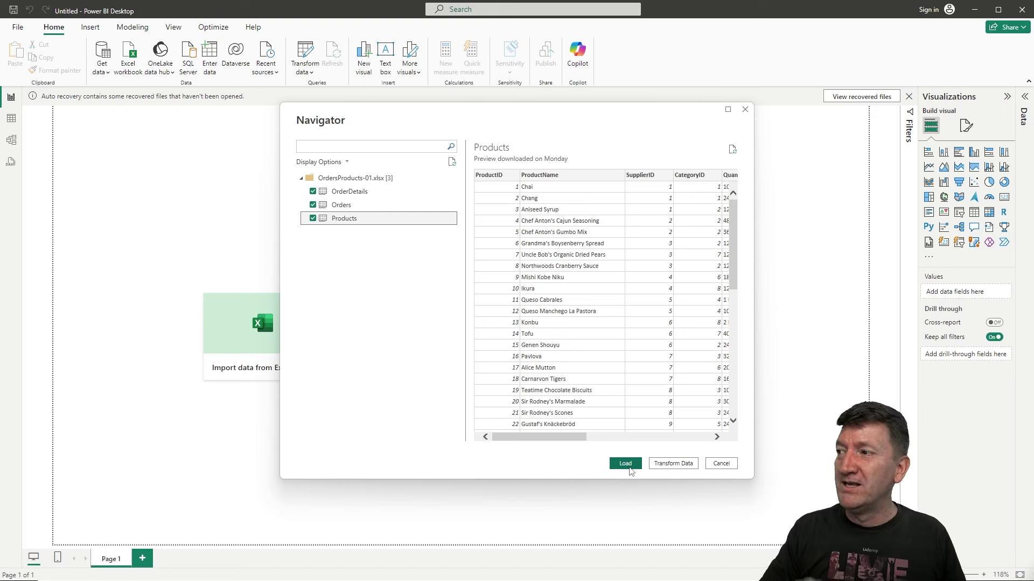
click(668, 464)
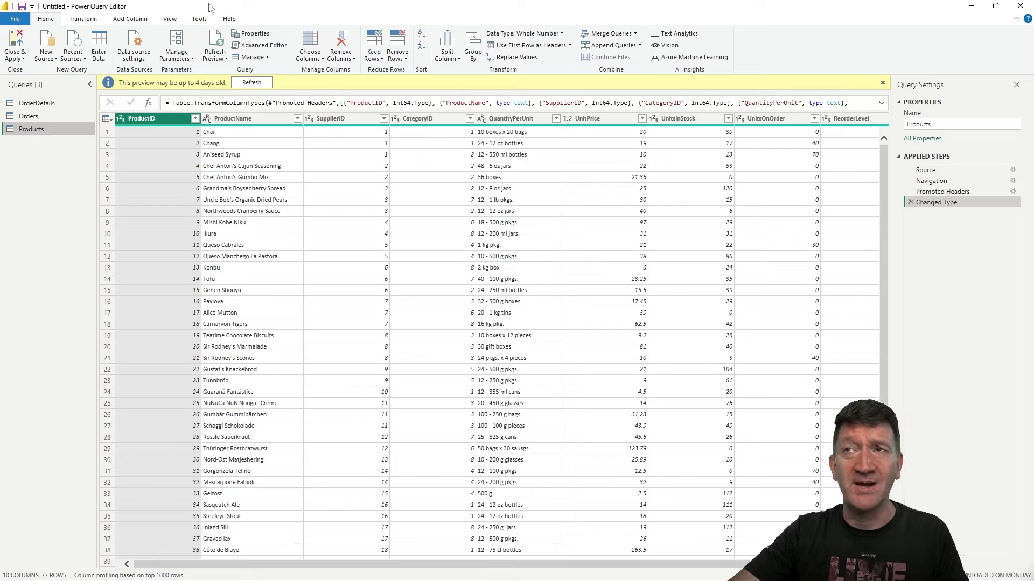
drag(210, 8, 263, 135)
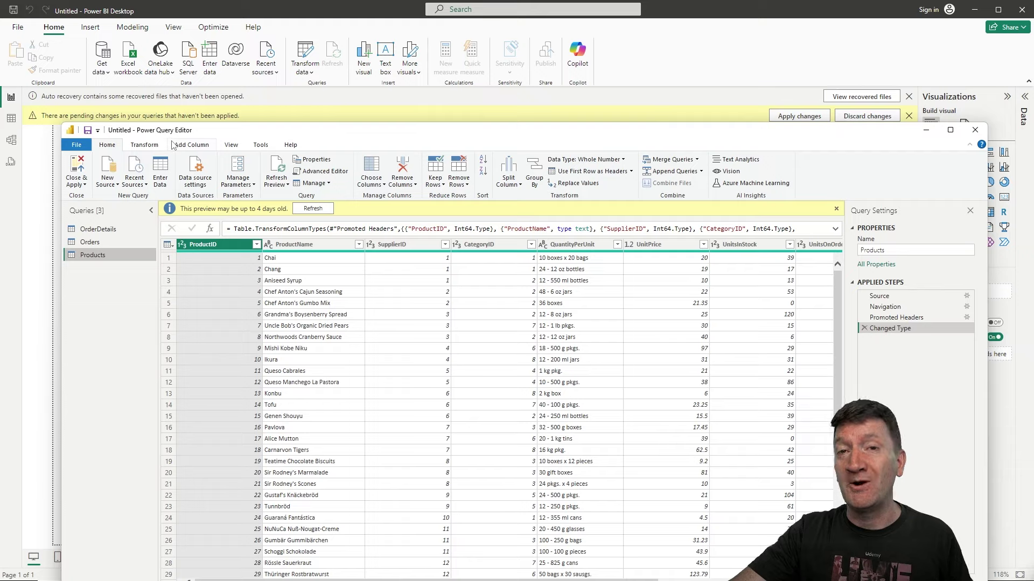
double_click(299, 135)
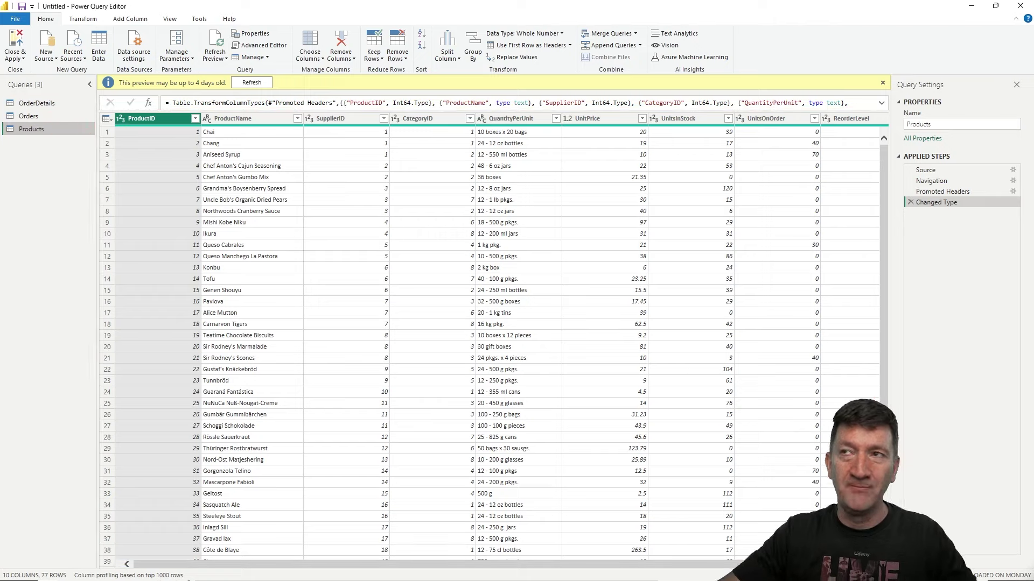
Step: Examine the columns and data of the Orders and OrderDetails queries
click(30, 116)
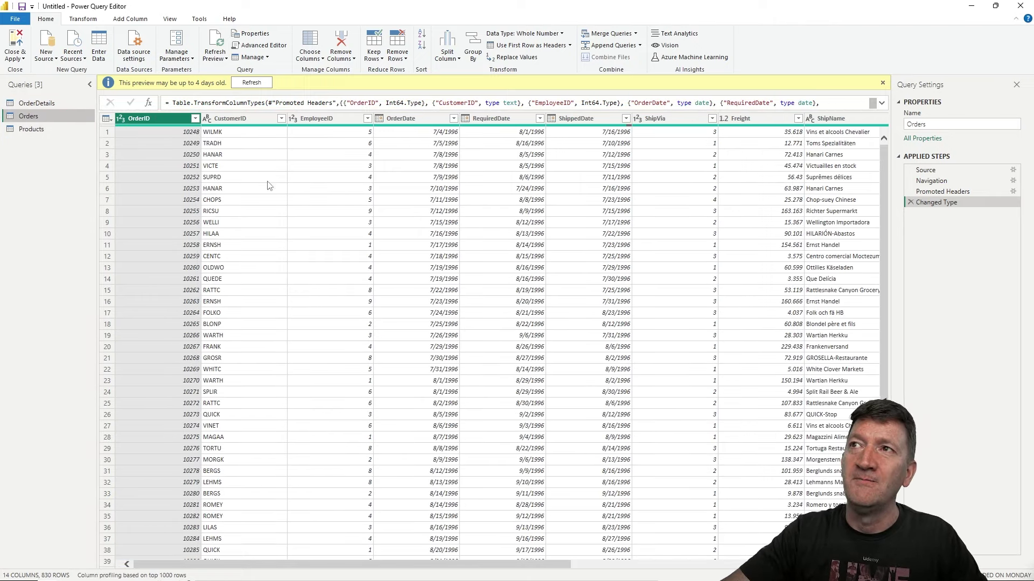
click(32, 104)
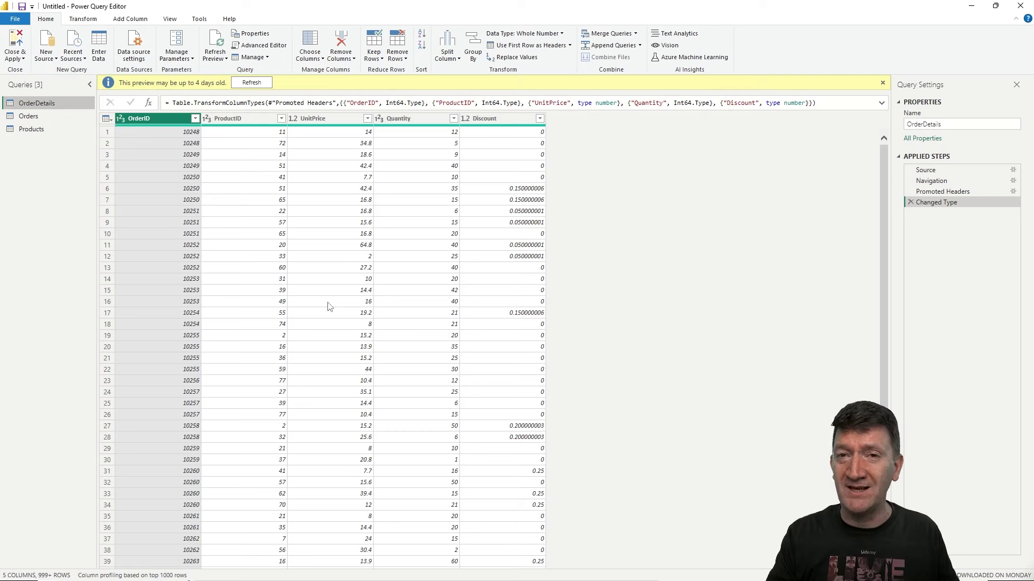
click(35, 118)
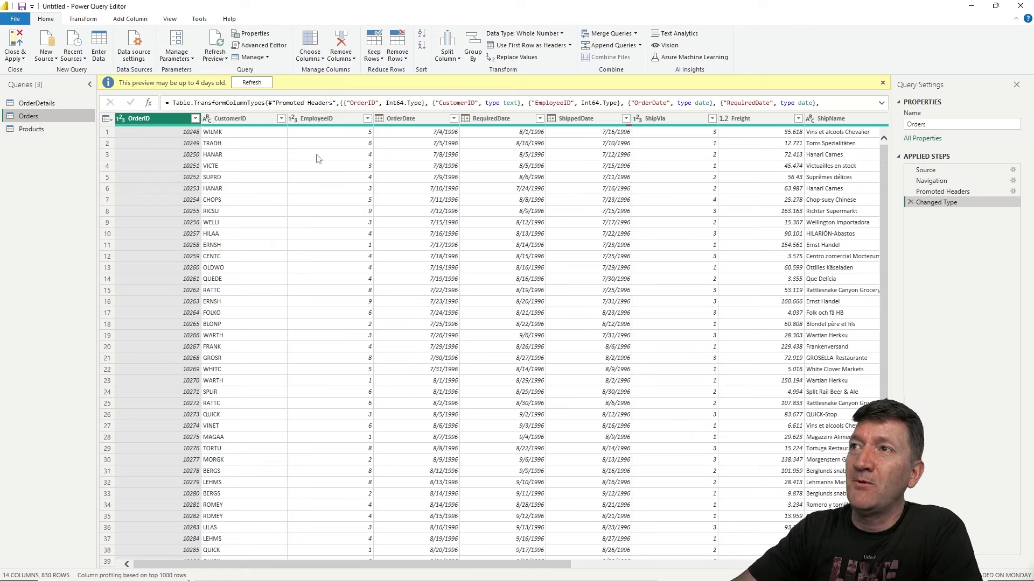
Step: Remove the EmployeeID and RequiredDate columns from the Orders query
click(317, 119)
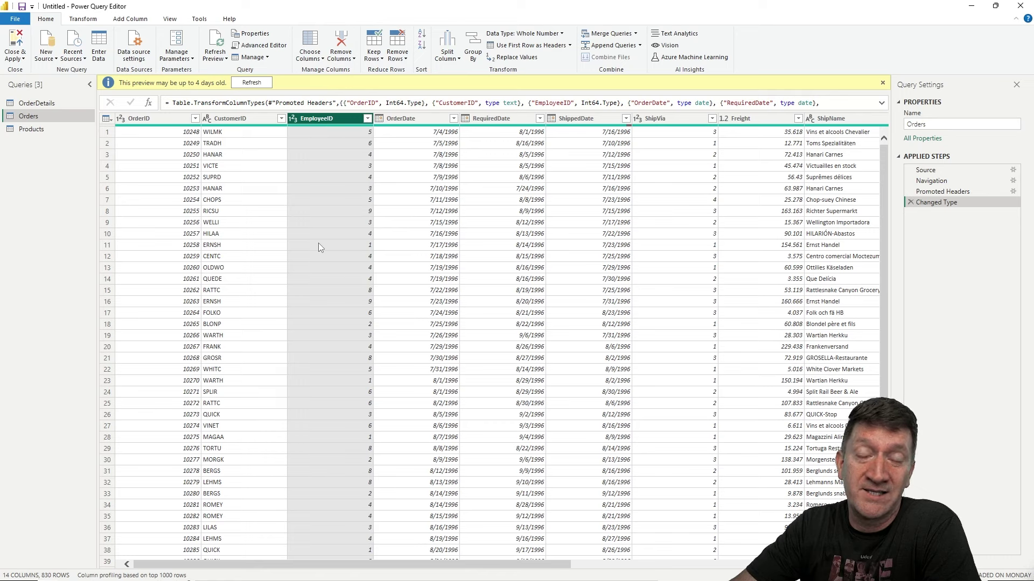
right_click(326, 121)
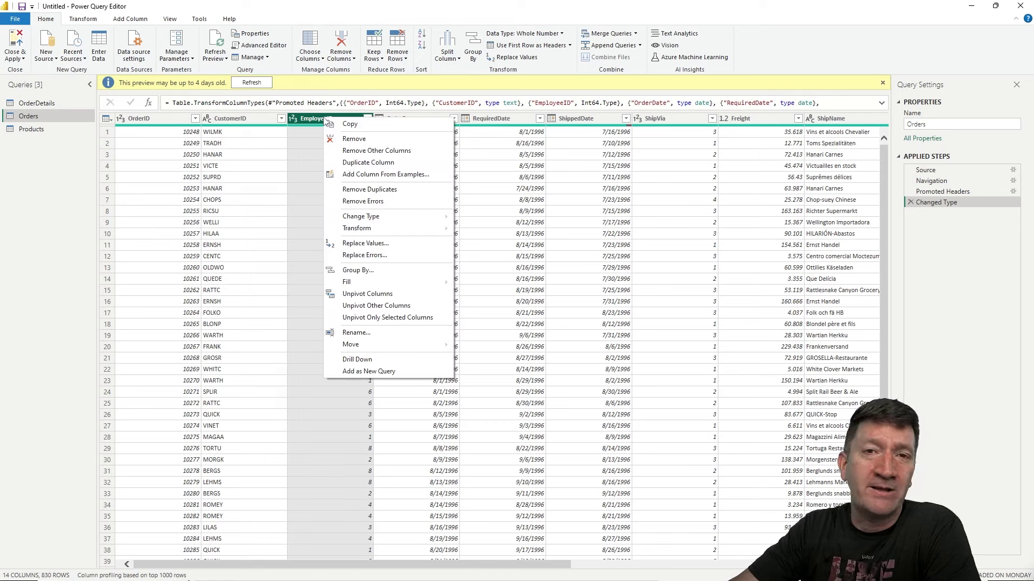
click(349, 140)
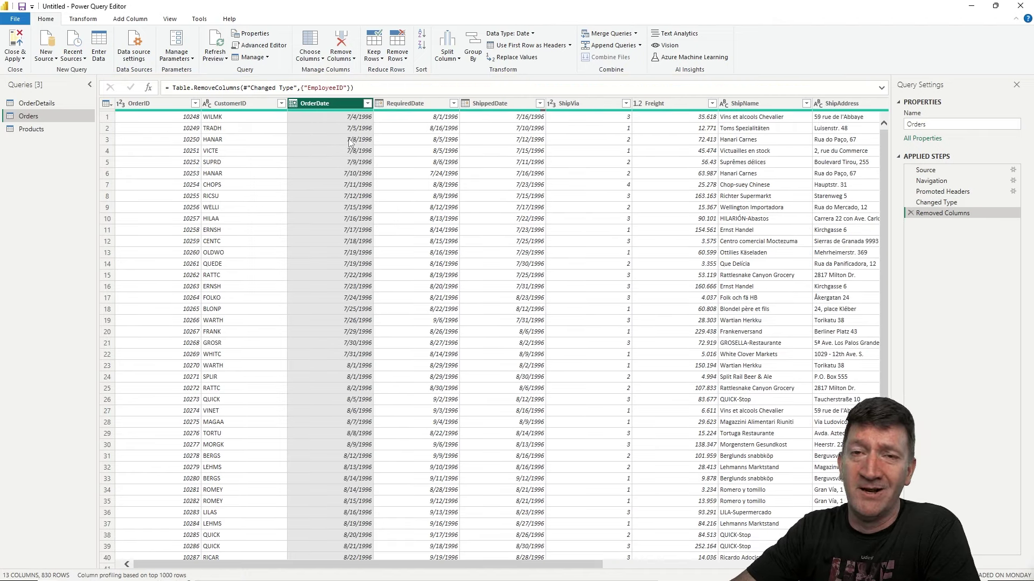
click(421, 108)
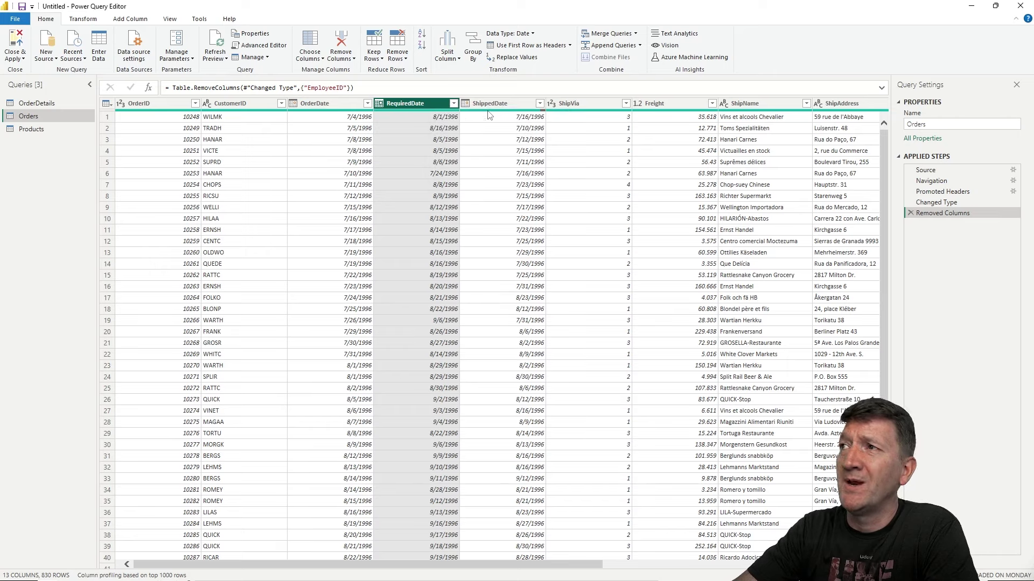
right_click(407, 108)
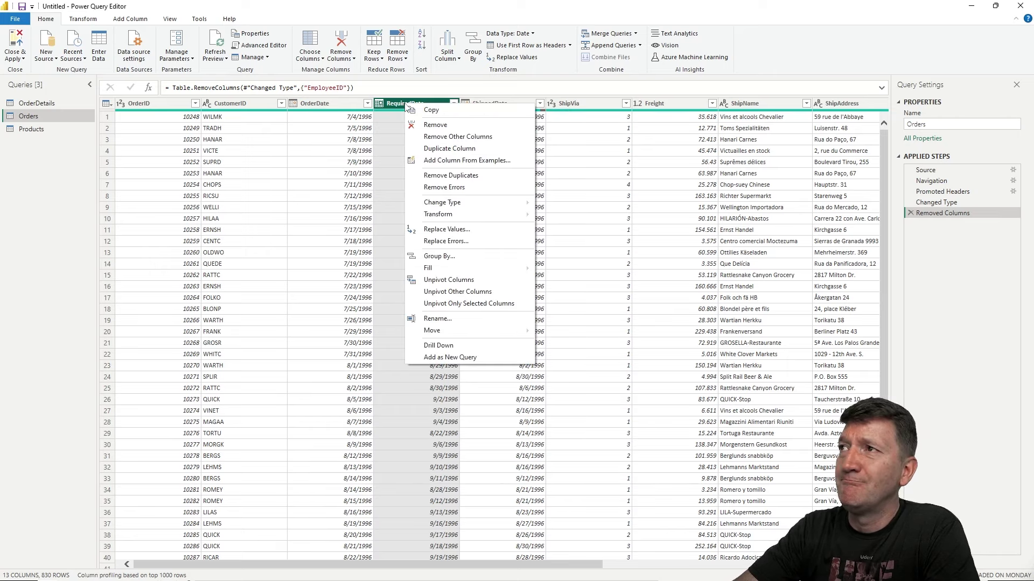
click(428, 125)
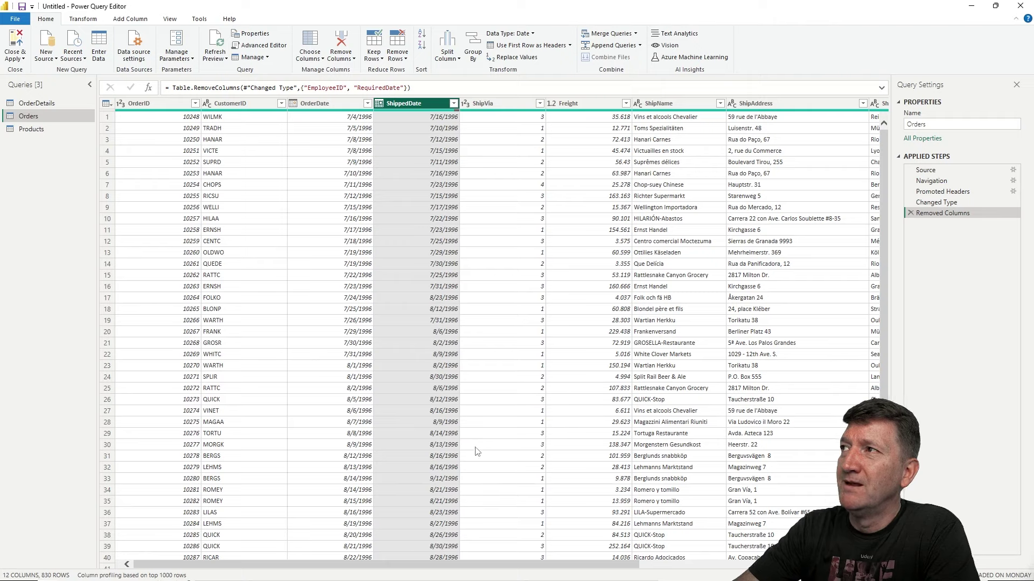
Step: Remove the ShipAddress, ShipCity, ShipRegion and ShipPostalCode columns from the Orders query together
scroll(490, 566, right, 6)
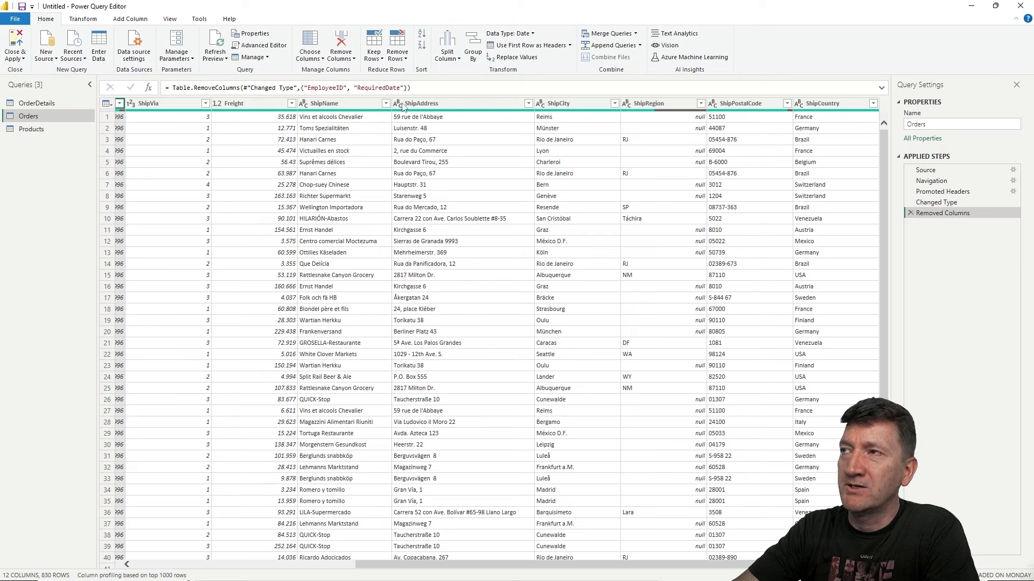
click(444, 104)
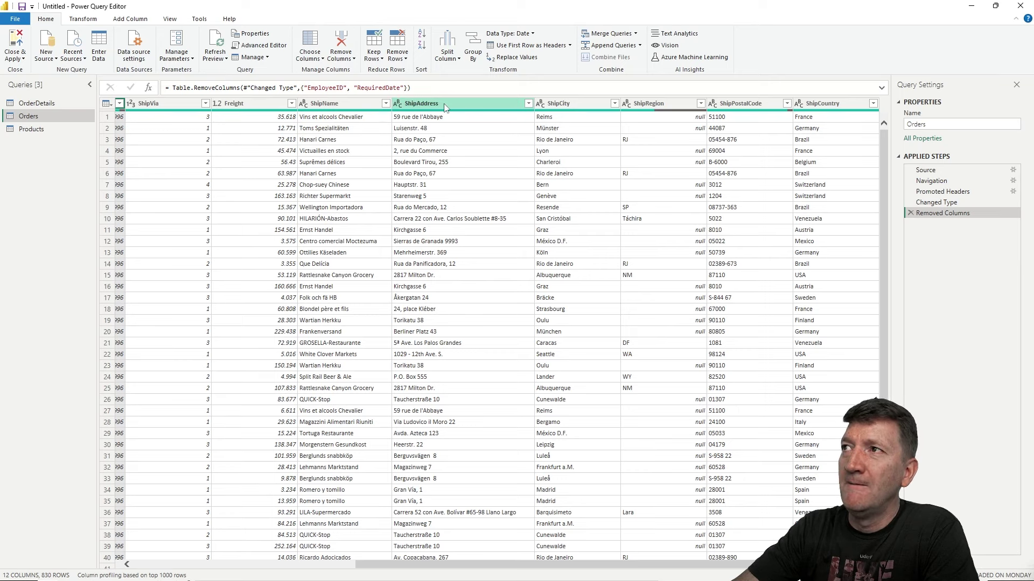
click(444, 105)
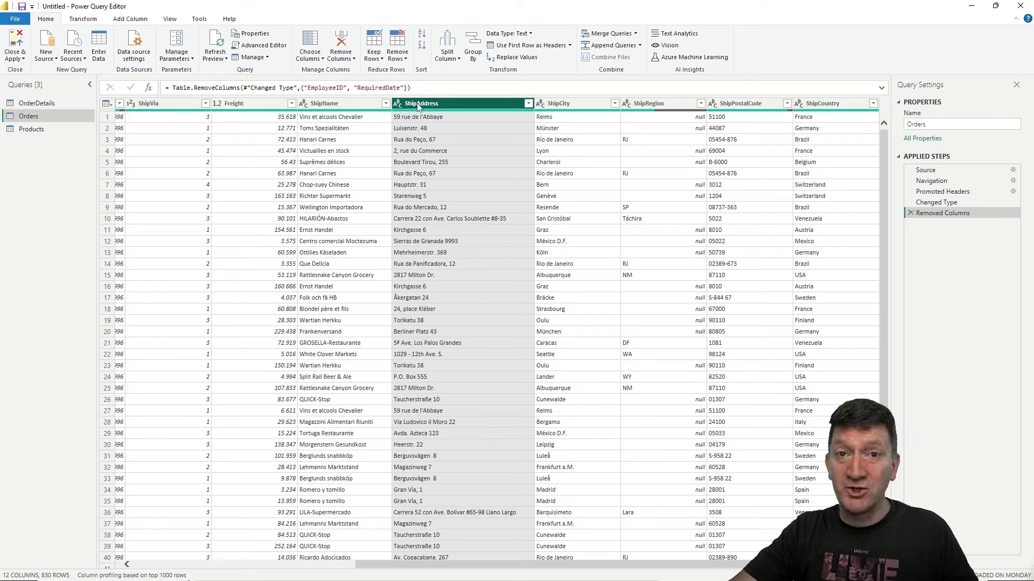
shift+click(739, 105)
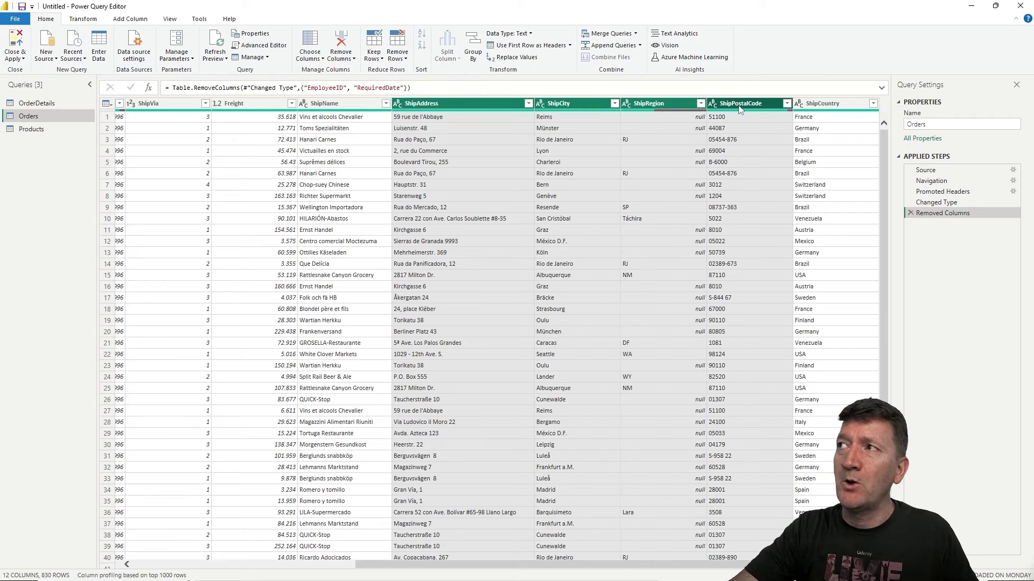
right_click(493, 106)
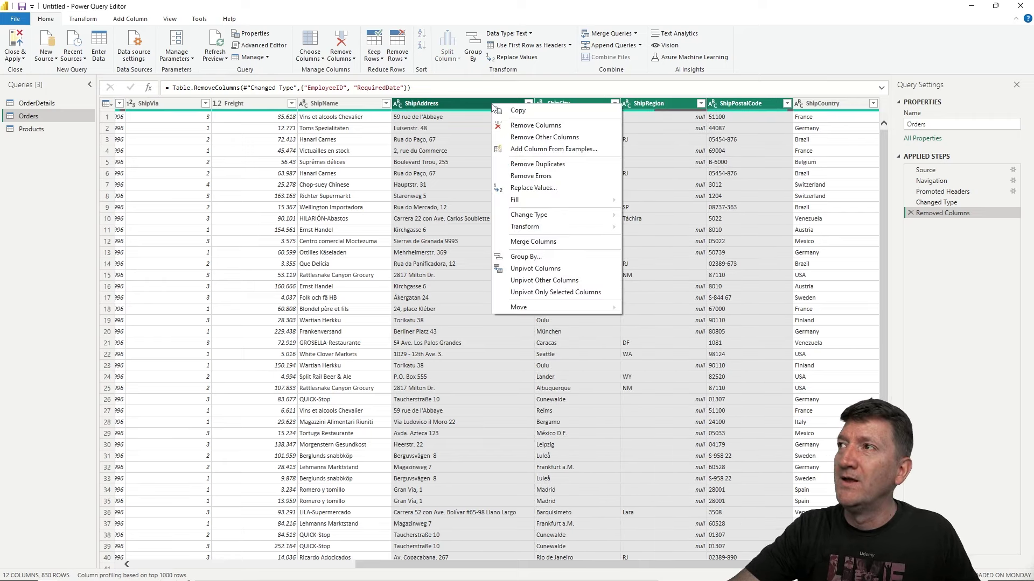
click(519, 126)
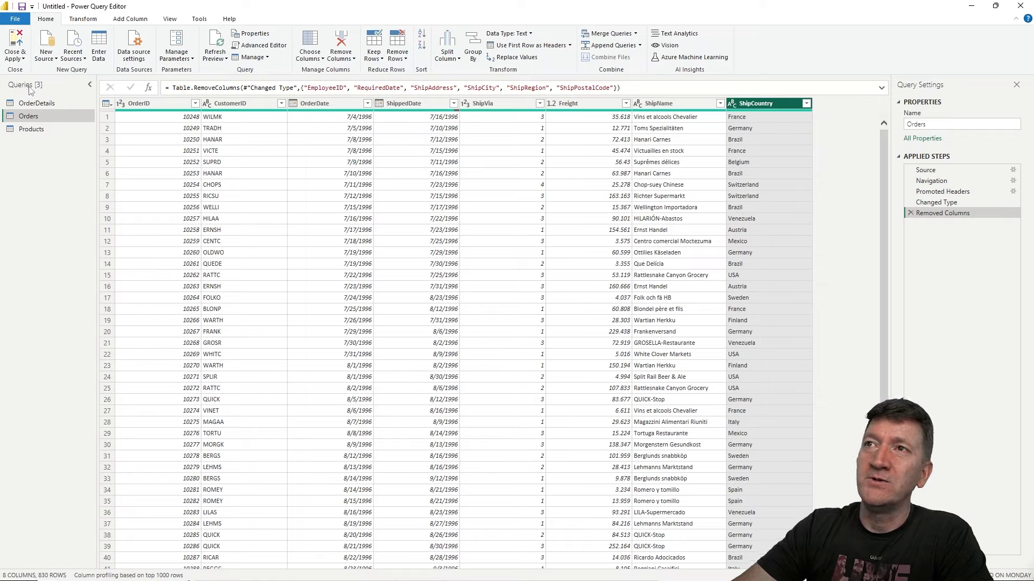
Step: Look through the OrderDetails, Orders and Products queries, and close Power Query Editor with its changes applied to the report
click(32, 103)
click(28, 117)
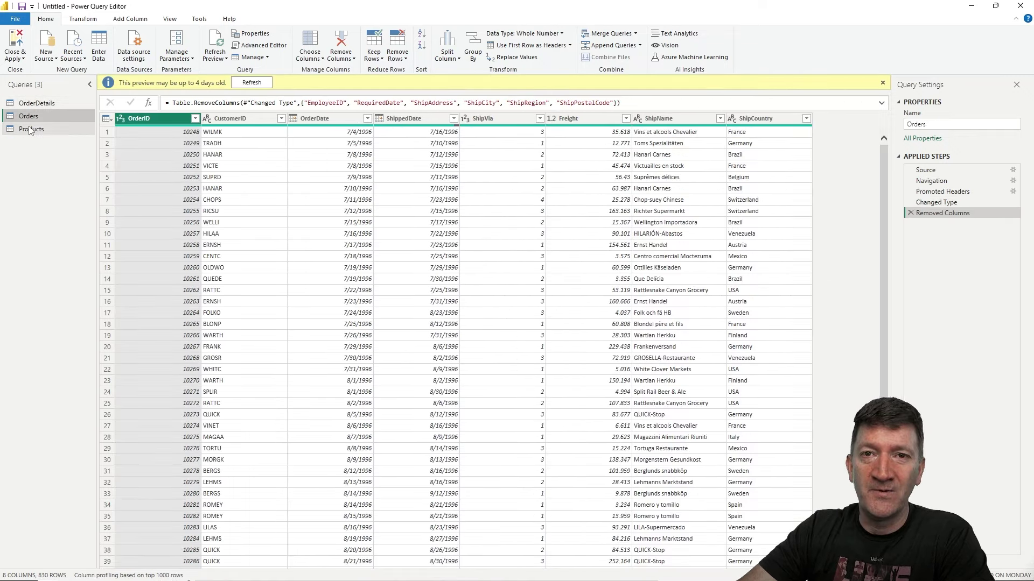
click(30, 129)
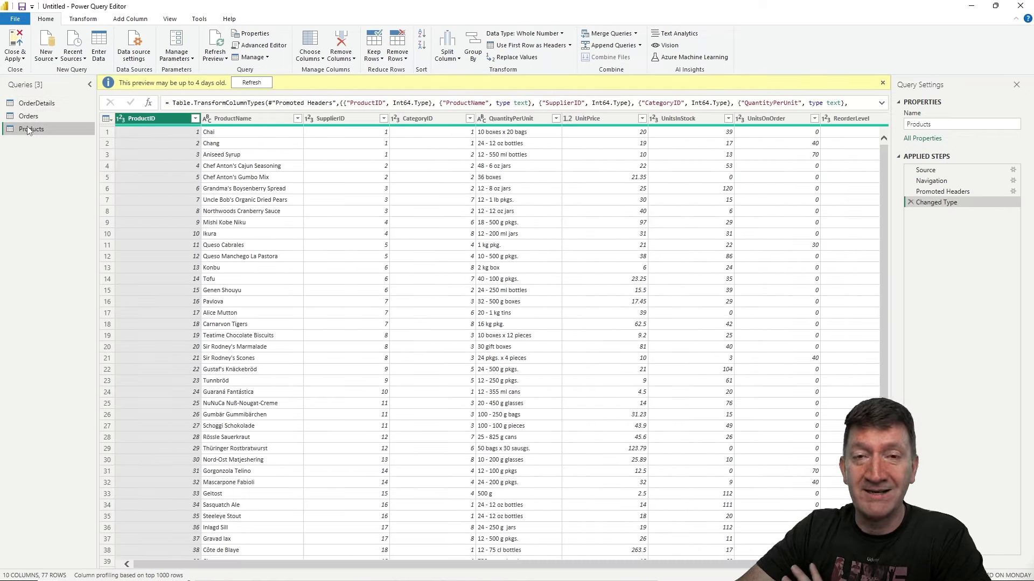
click(37, 116)
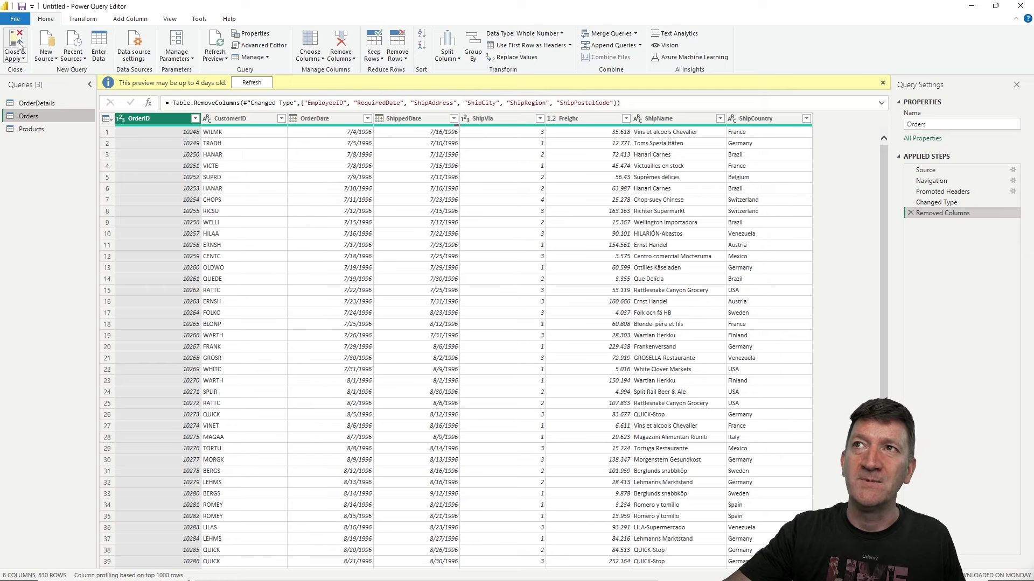
click(16, 39)
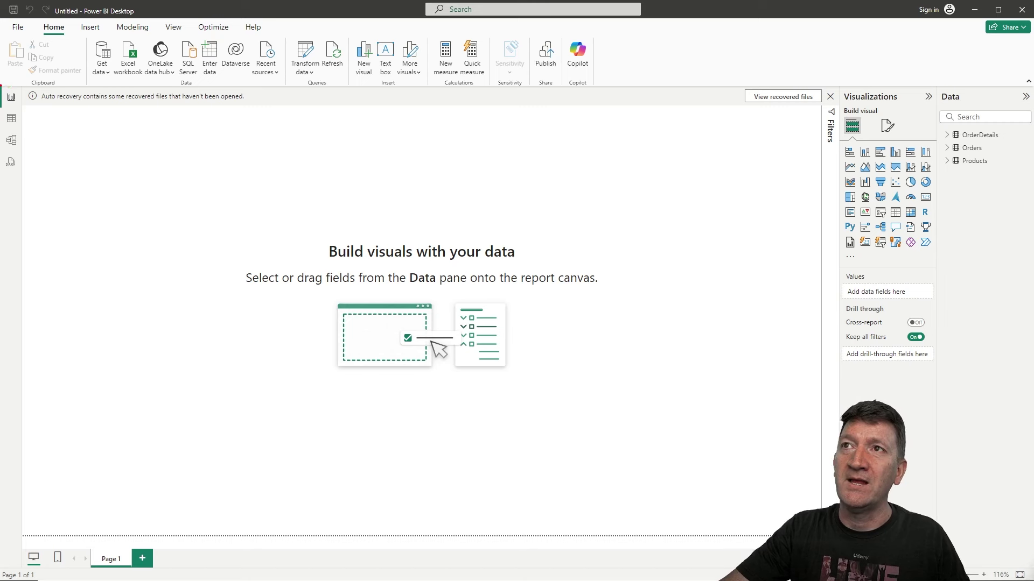
mouse_move(1, 85)
mouse_down()
mouse_move(28, 143)
mouse_move(28, 184)
mouse_up()
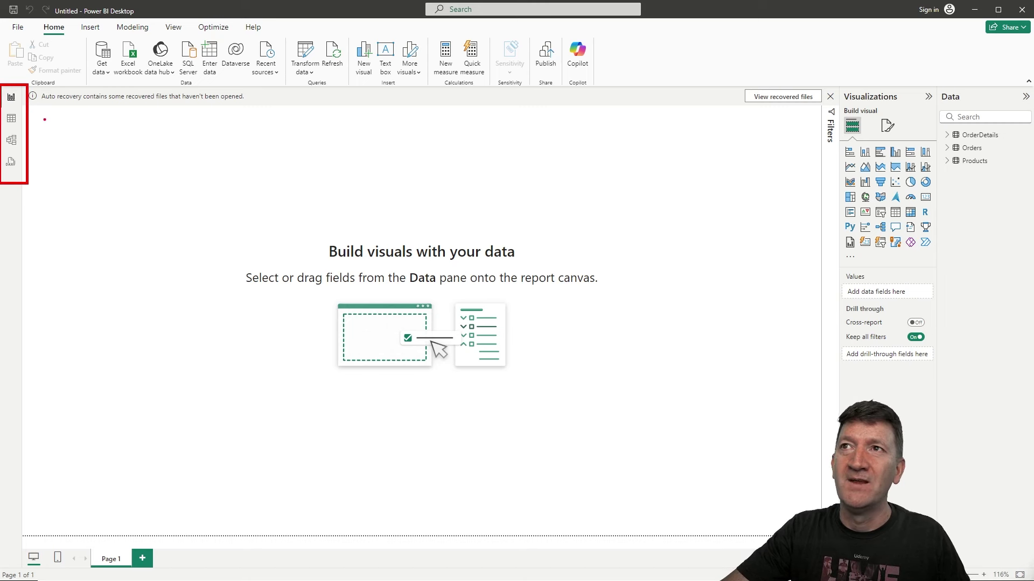
drag(17, 97, 126, 97)
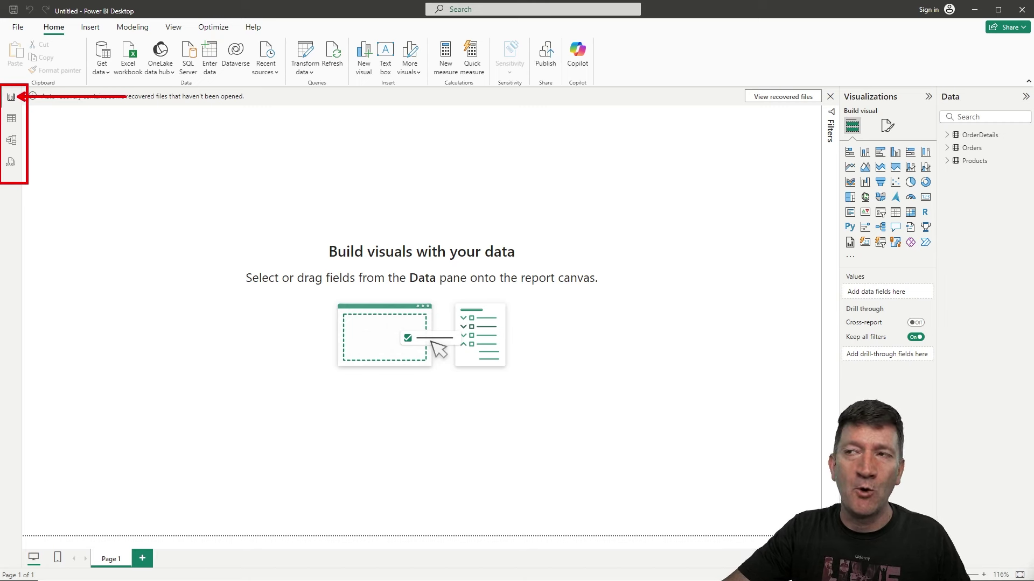
drag(321, 256, 544, 262)
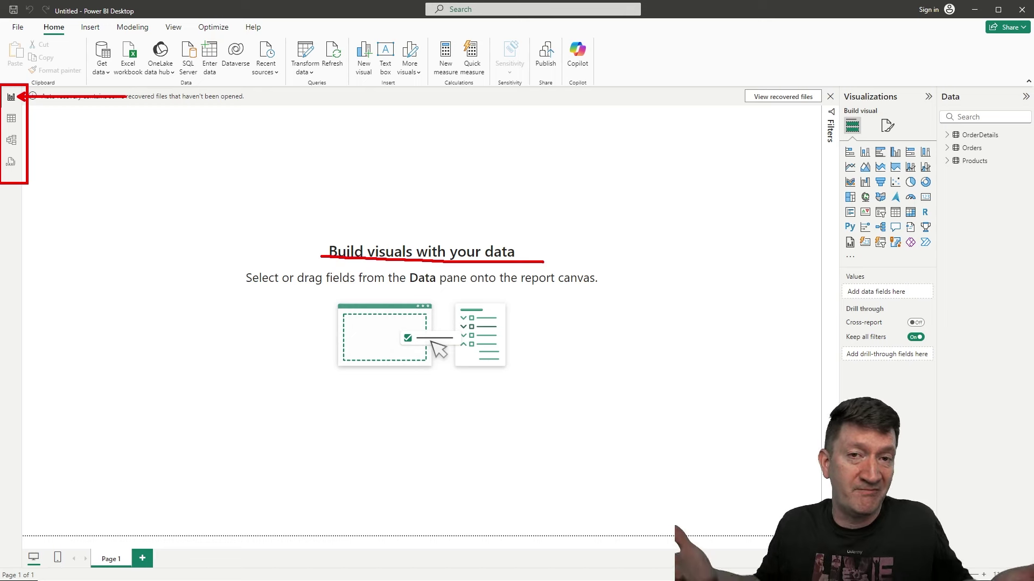
key(Escape)
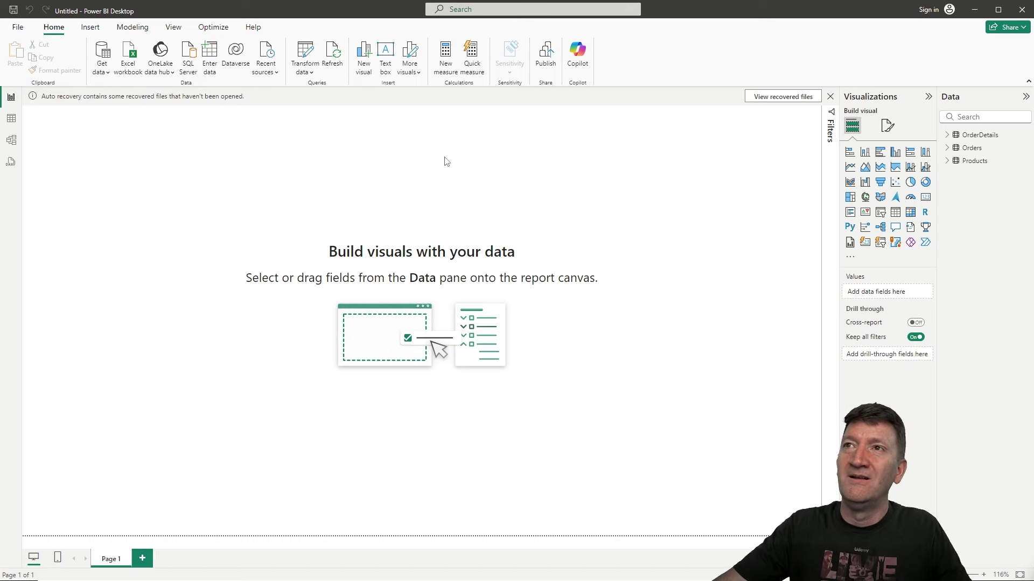
Step: Examine the fields and rows of the loaded OrderDetails, Orders and Products tables in Table view
click(12, 121)
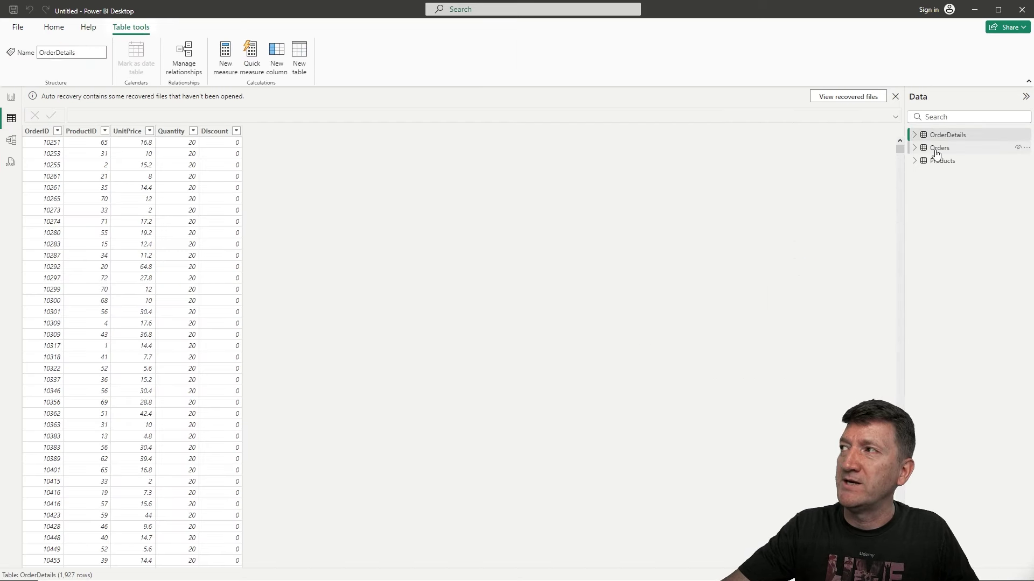
click(915, 135)
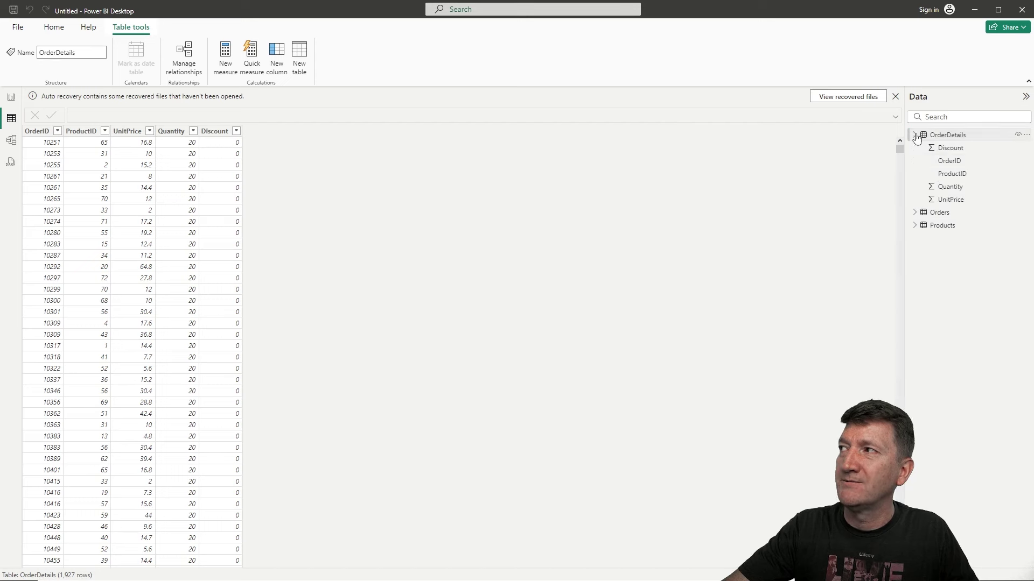
click(915, 213)
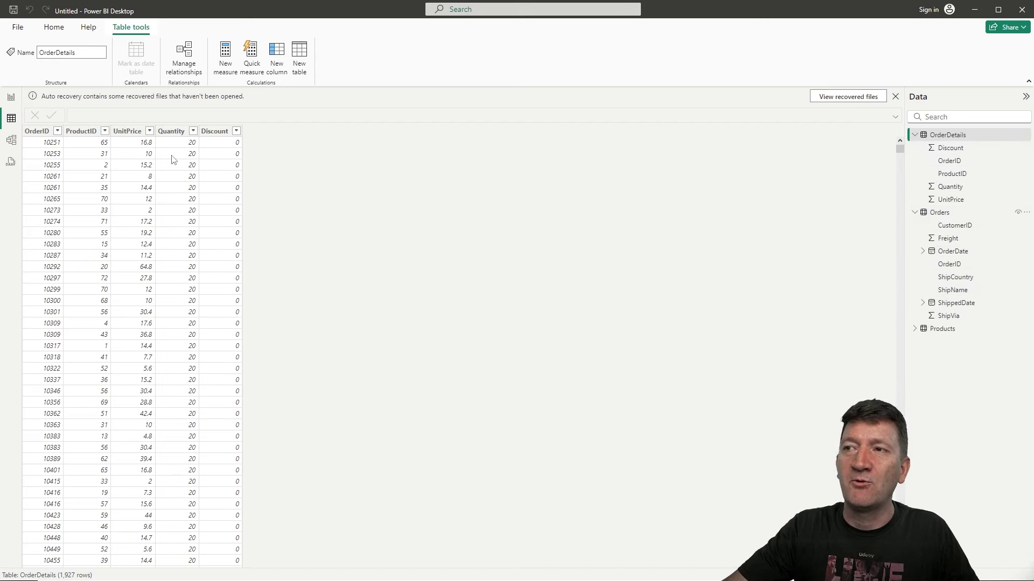
click(934, 217)
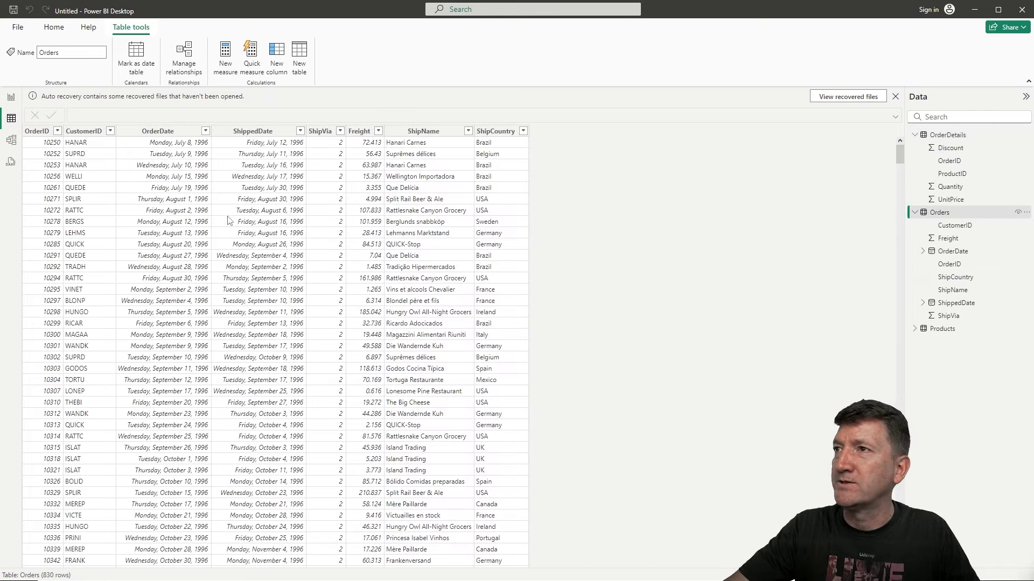
click(924, 330)
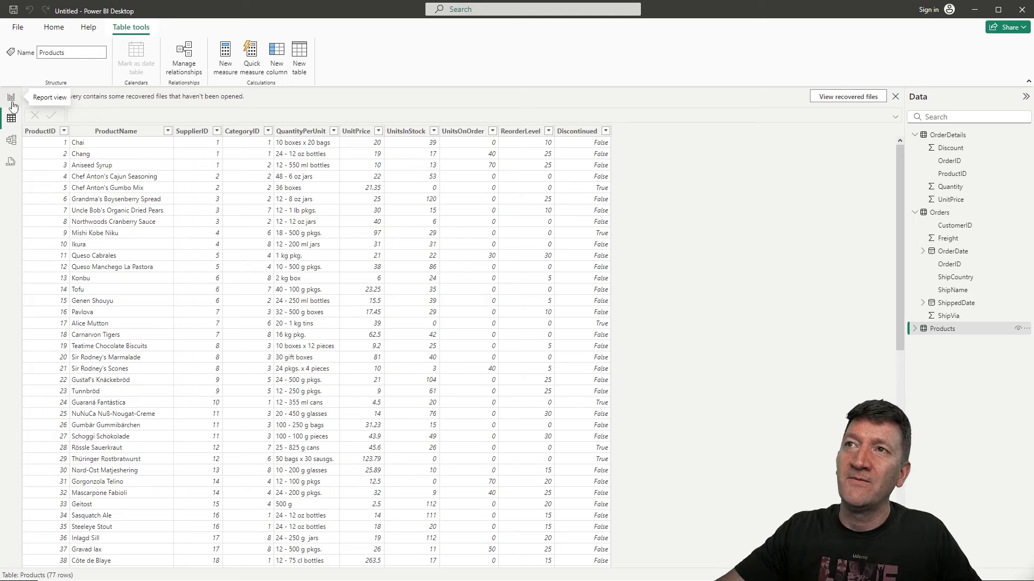
Step: Show the data model diagram and move the Orders and OrderDetails tables apart so their relationship lines are clear
click(11, 140)
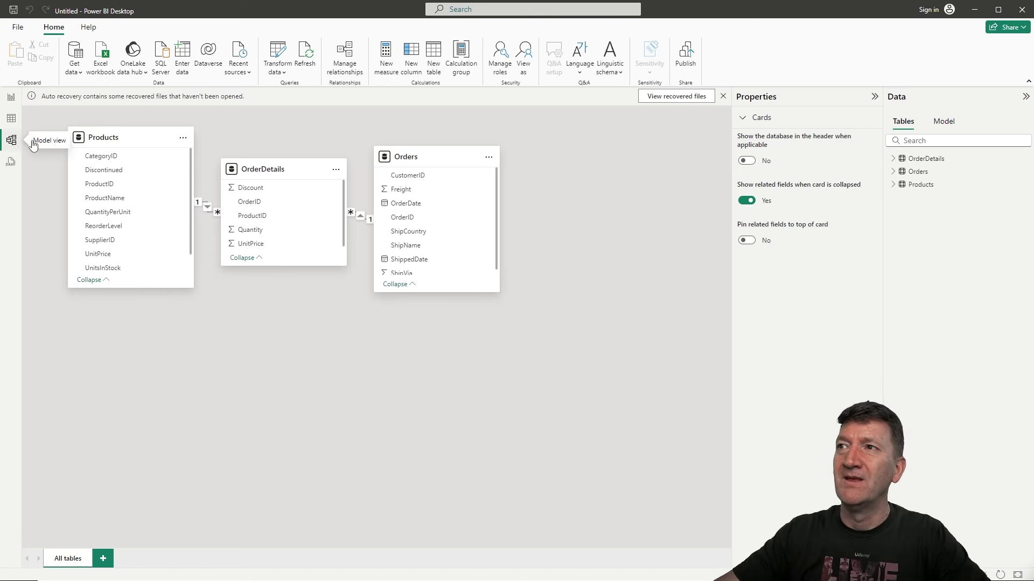
drag(450, 160, 576, 162)
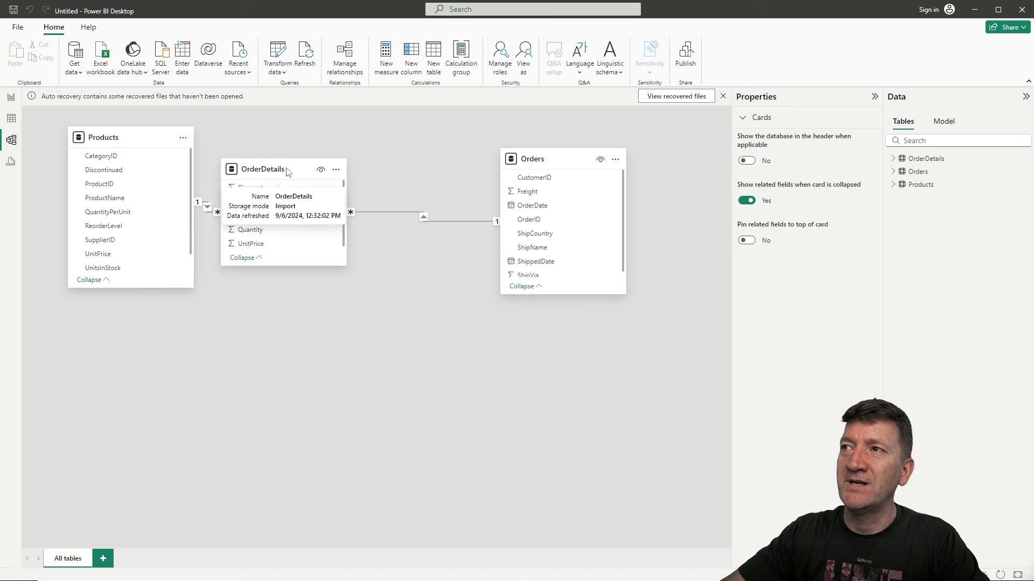
drag(287, 170, 356, 189)
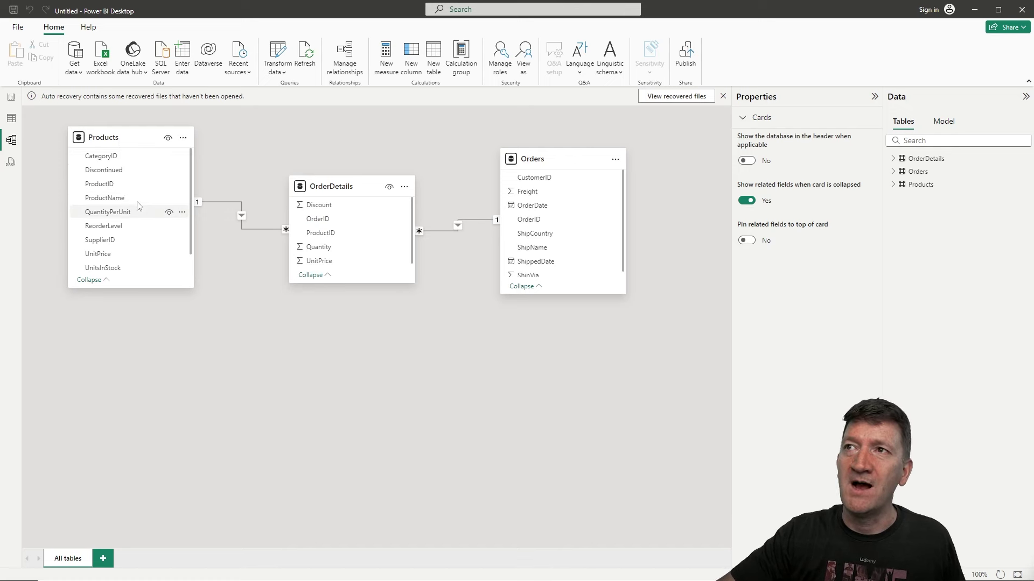
Step: Inspect the Products table's ProductID field and the relationship settings between OrderDetails and Orders, saving the relationship without edits
click(98, 185)
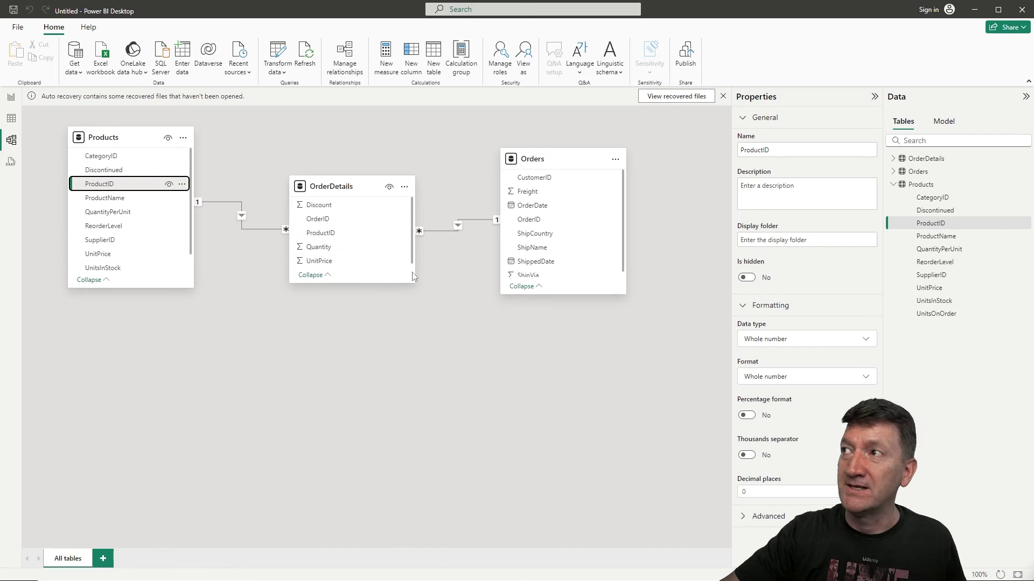
click(550, 162)
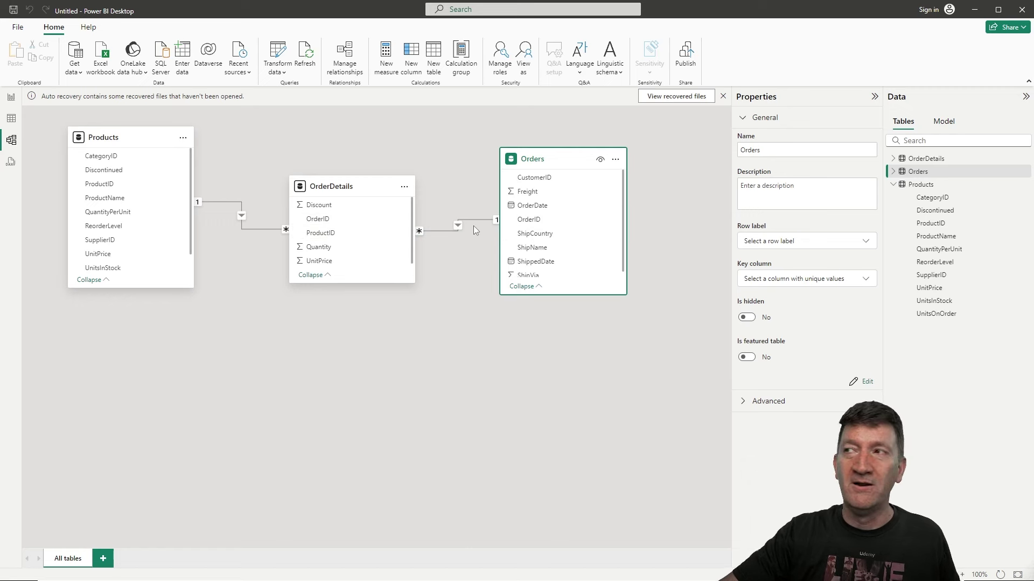
double_click(456, 226)
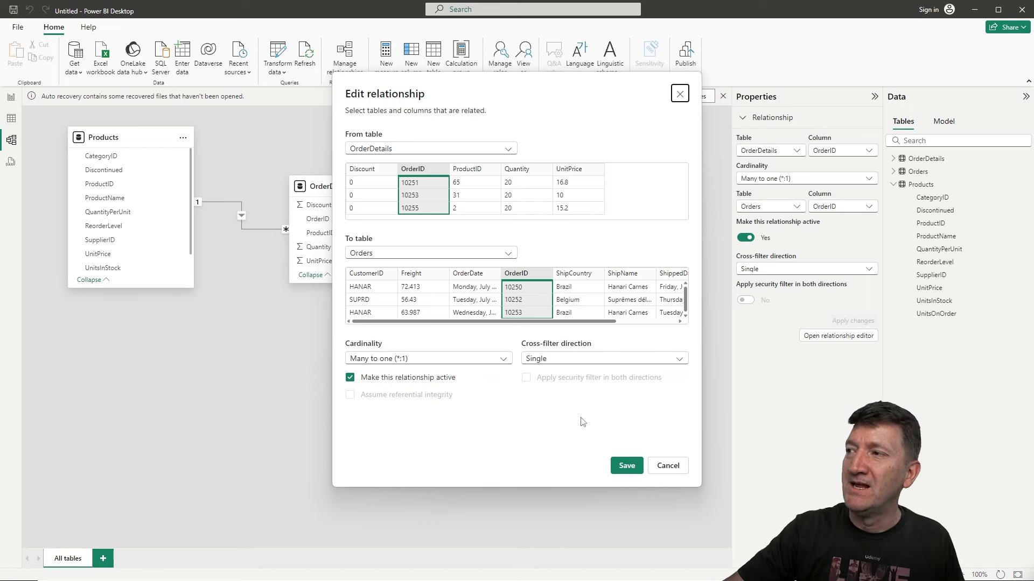
click(626, 465)
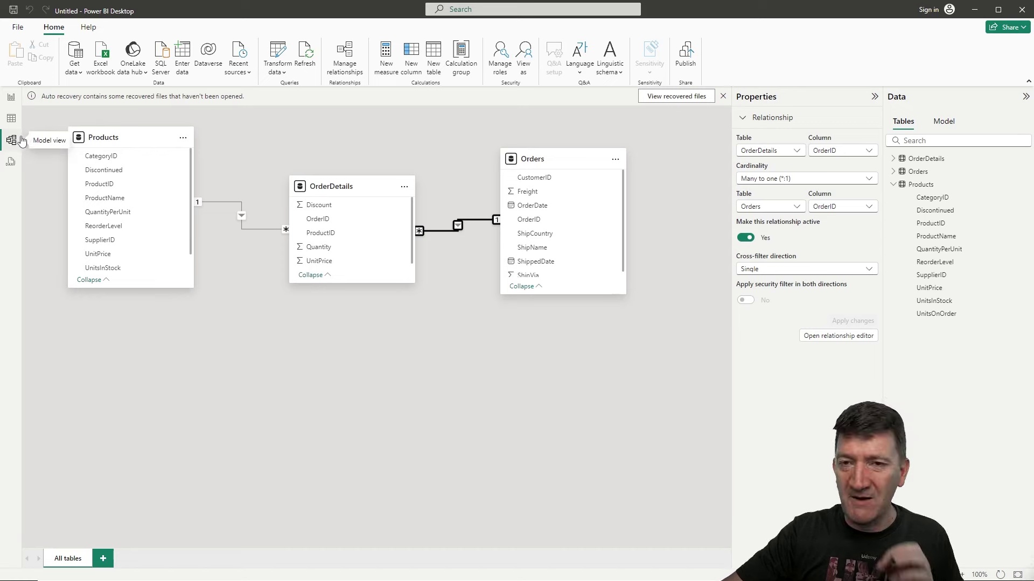
Step: Return to the blank report page in Report view
click(12, 99)
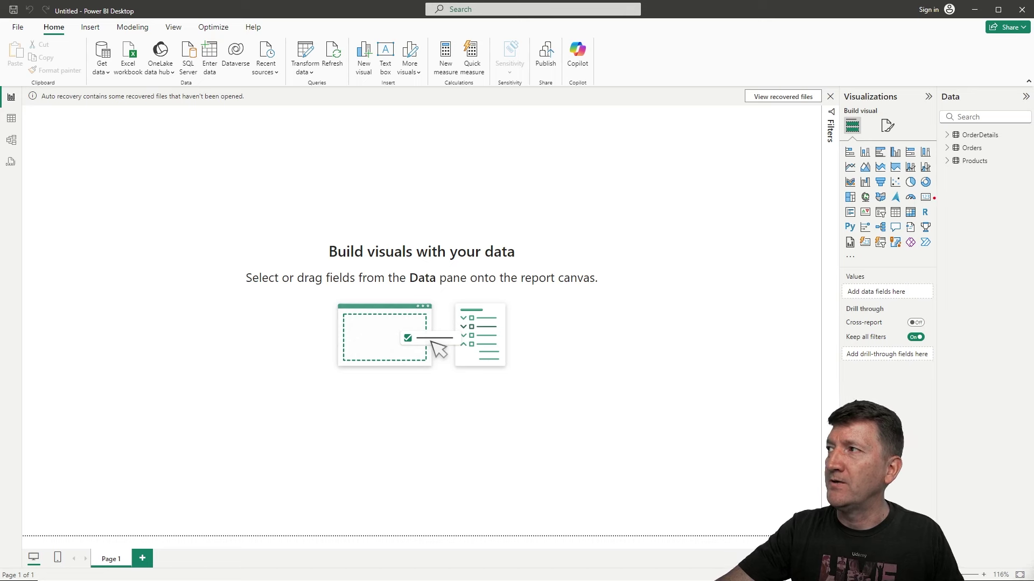
drag(933, 198, 969, 196)
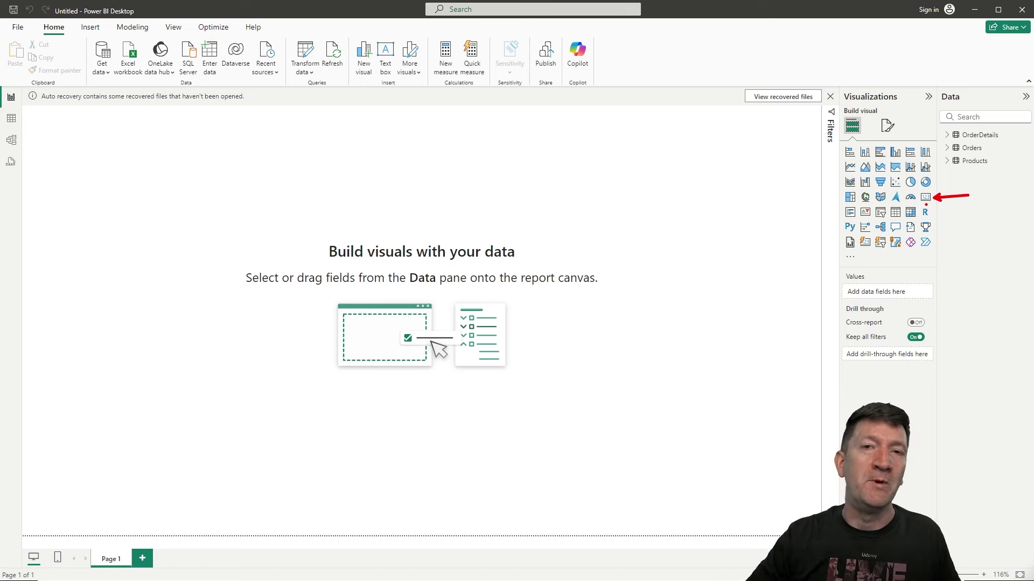
key(Escape)
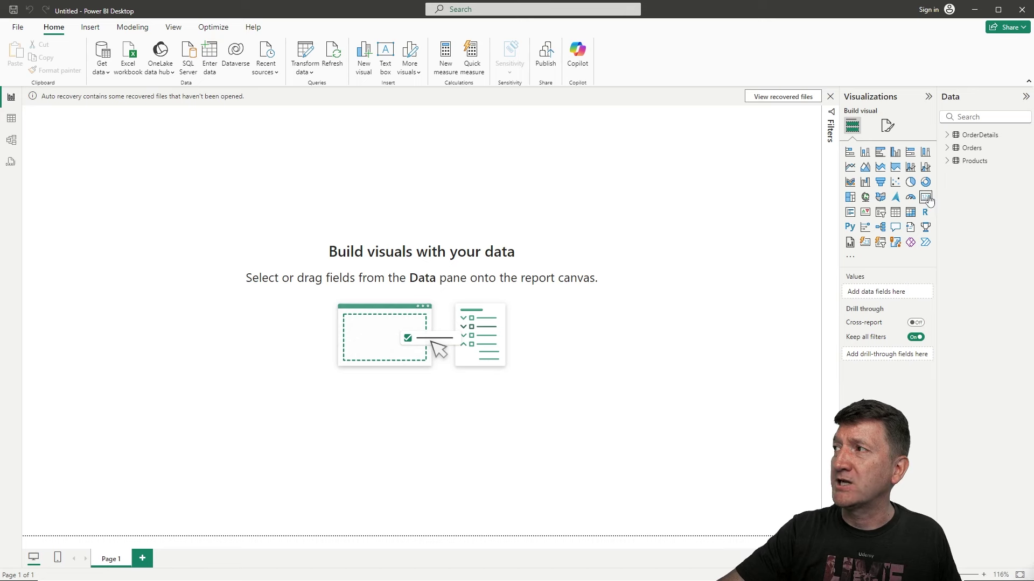
Step: Add a card visual to the middle of the report page and populate it with OrderID from the OrderDetails table
click(927, 198)
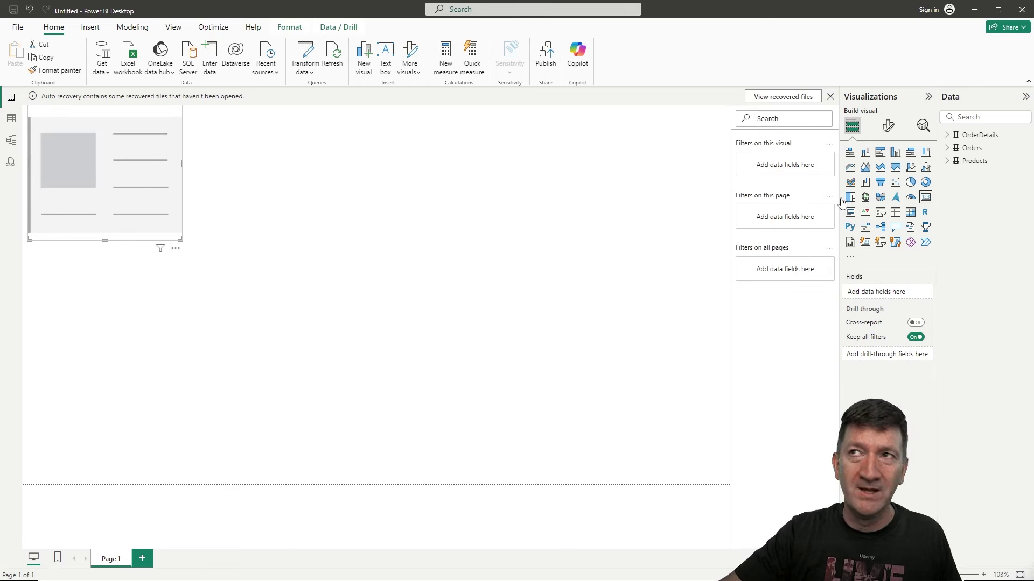
drag(135, 113, 362, 245)
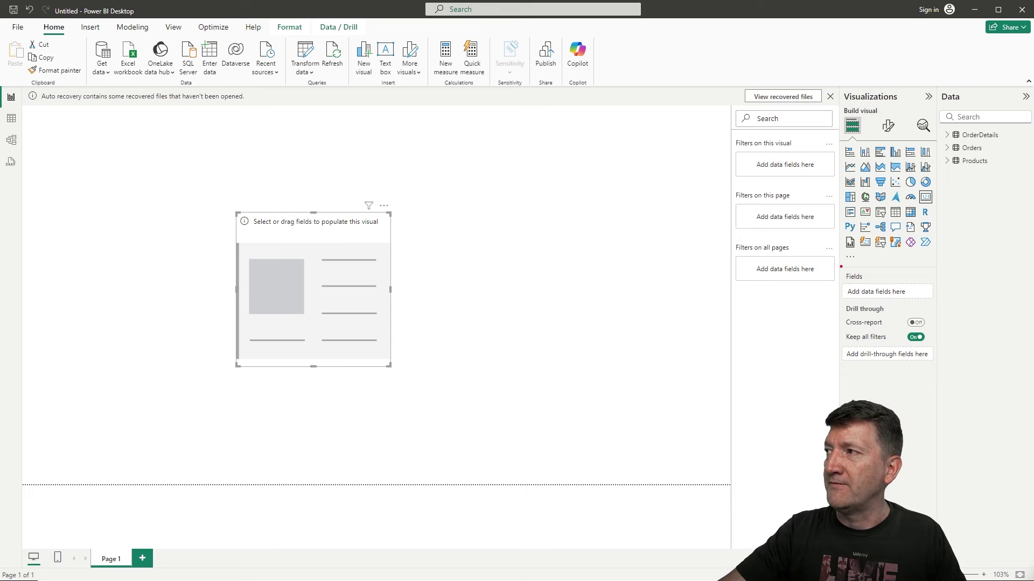
mouse_move(841, 264)
mouse_down()
mouse_move(854, 302)
mouse_move(941, 376)
mouse_up()
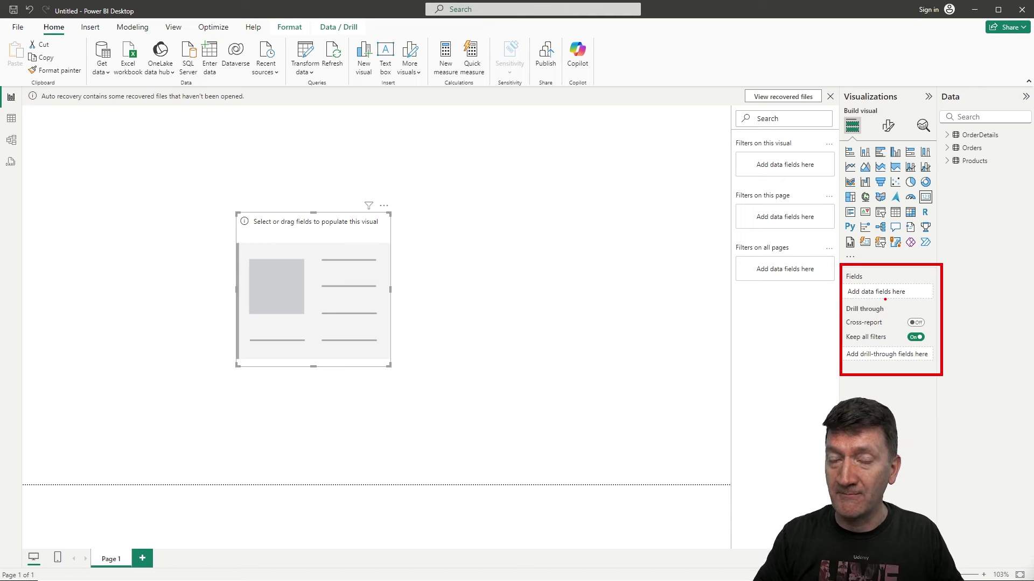
key(Escape)
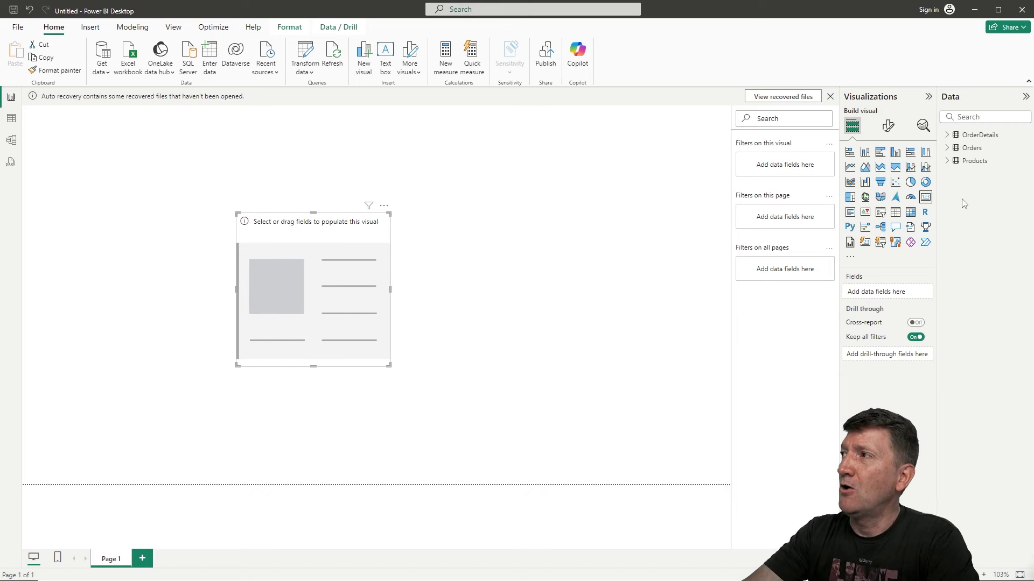
click(947, 135)
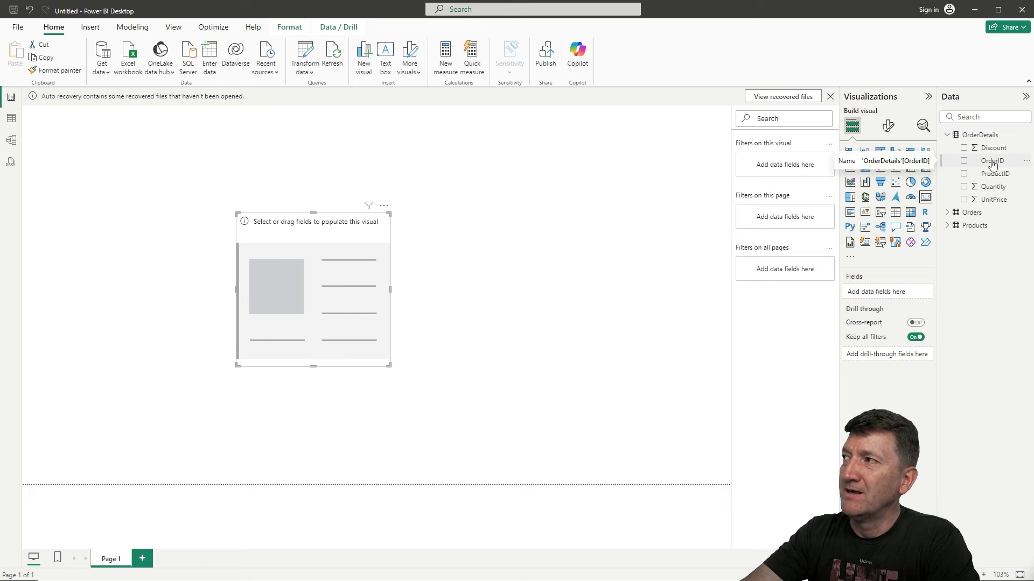
drag(992, 164, 883, 293)
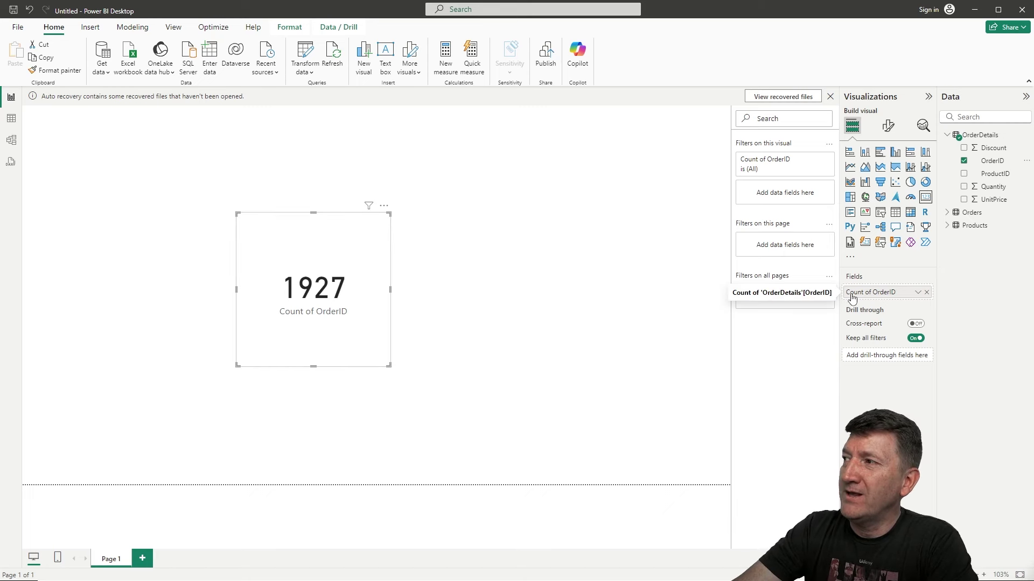
Step: Show the OrderDetails table in Table view and sort its rows by OrderID in ascending order
click(916, 293)
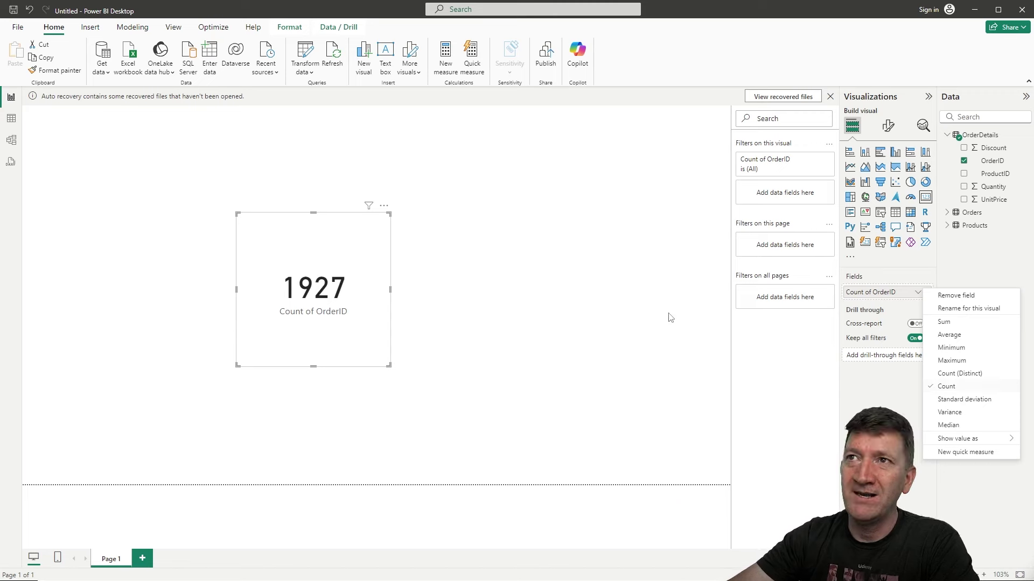
click(12, 119)
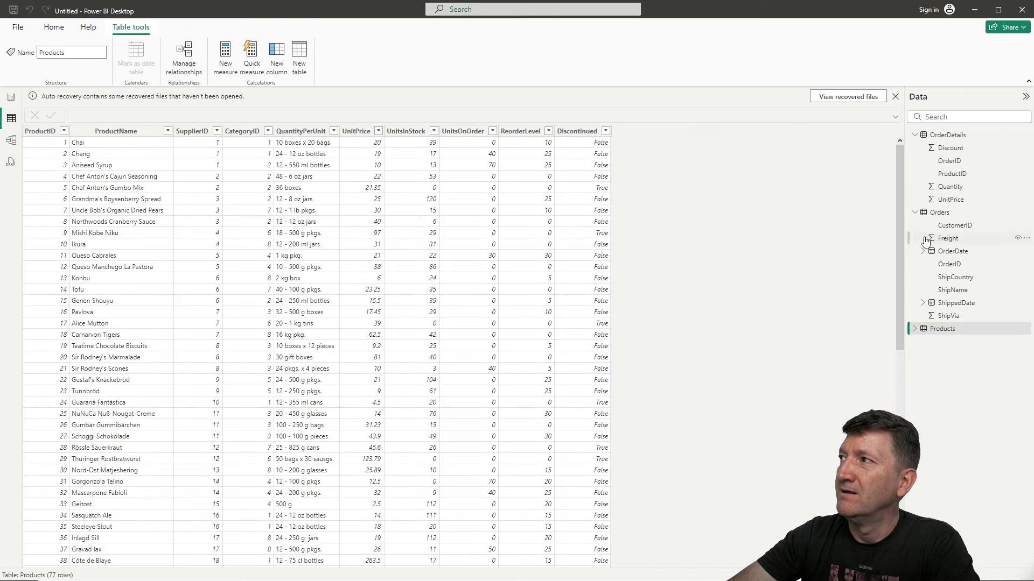
click(950, 136)
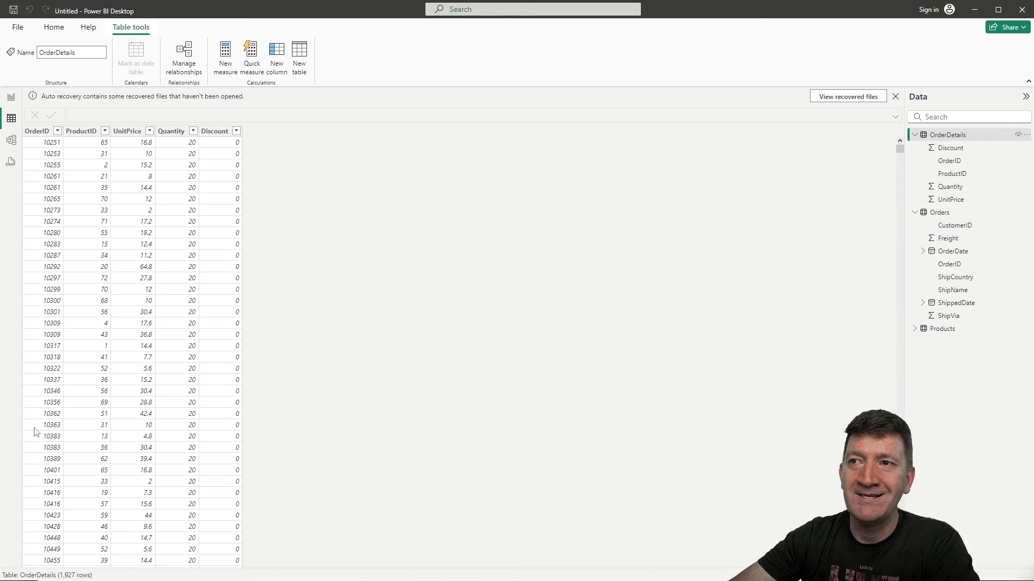
click(58, 132)
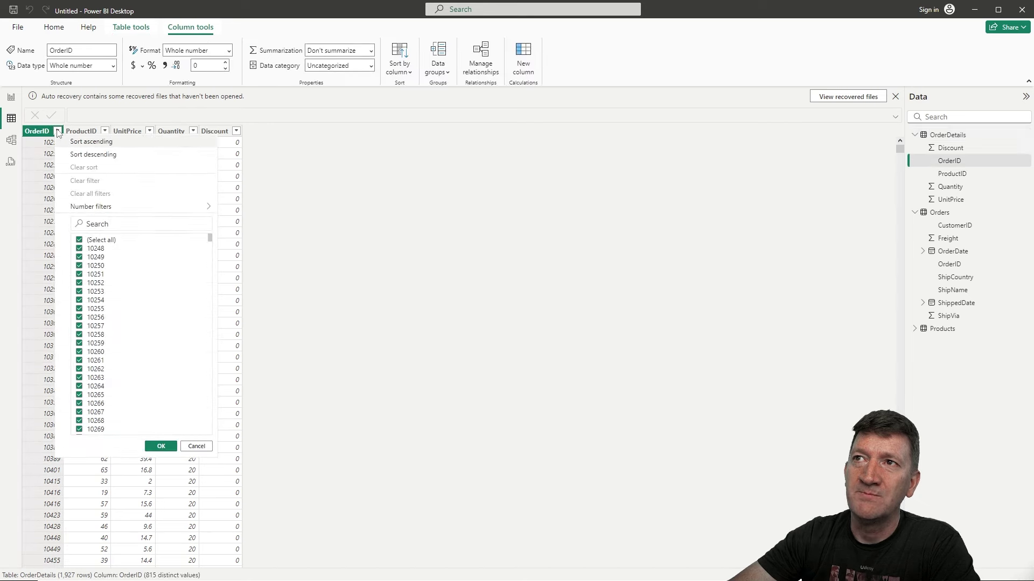
click(101, 142)
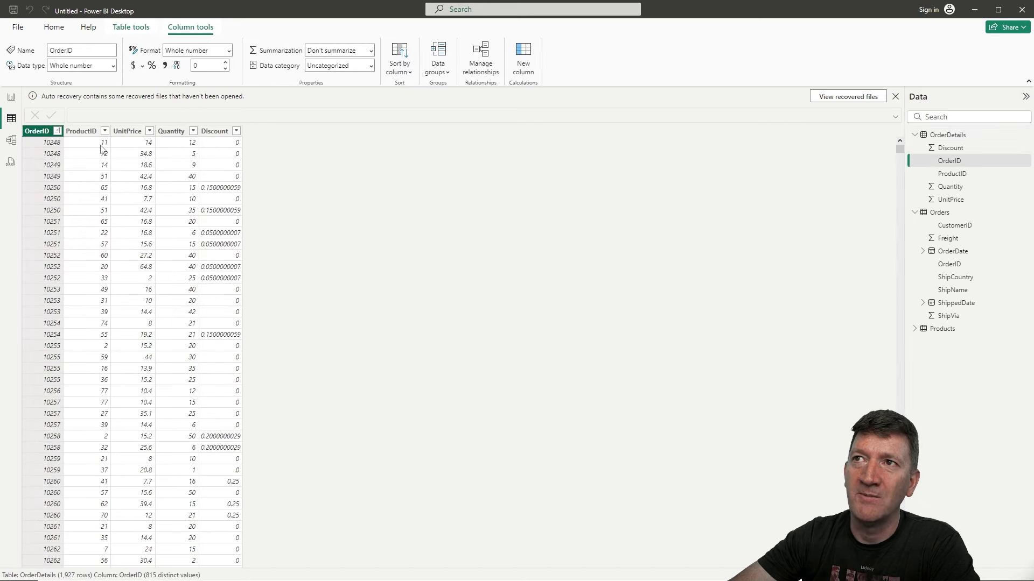
click(57, 131)
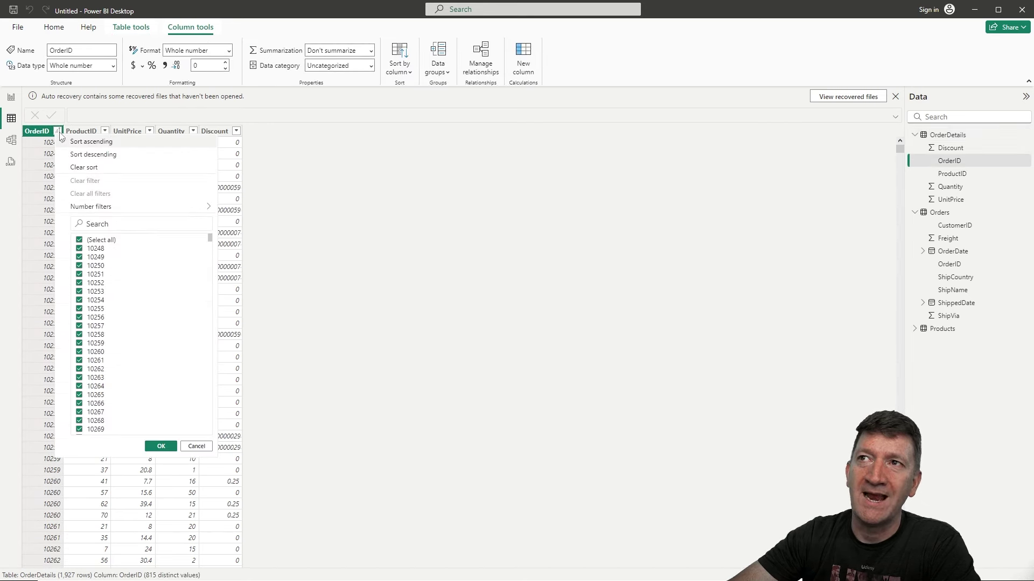
click(95, 142)
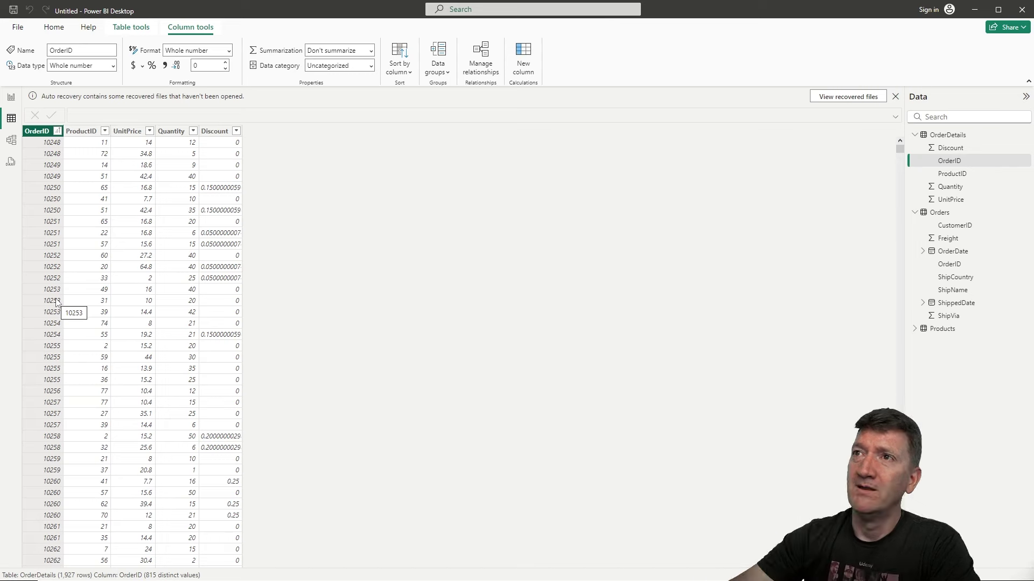
Step: Compare the OrderID count on the report card with the sorted OrderDetails rows, ending in Report view
click(11, 97)
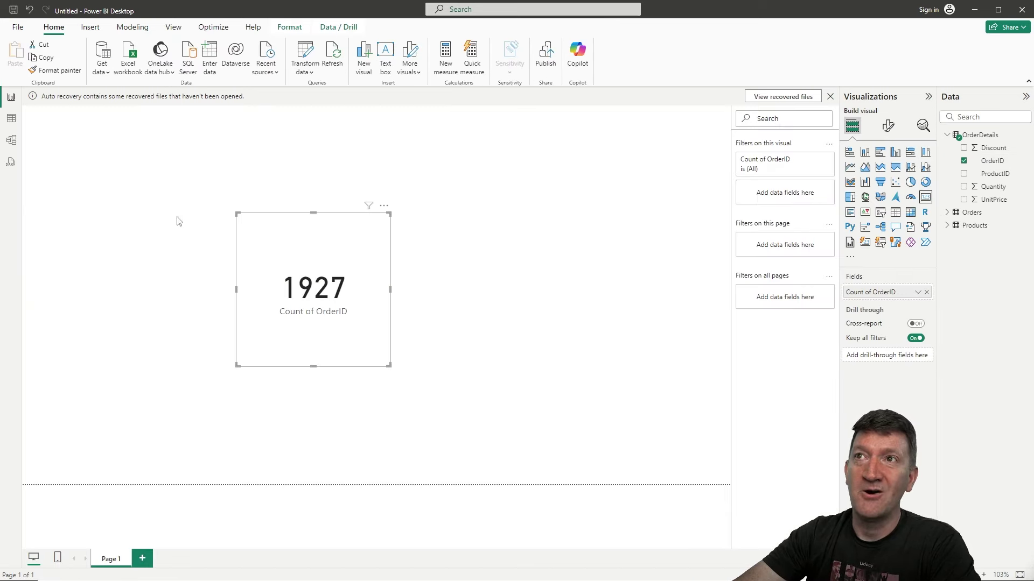
click(11, 120)
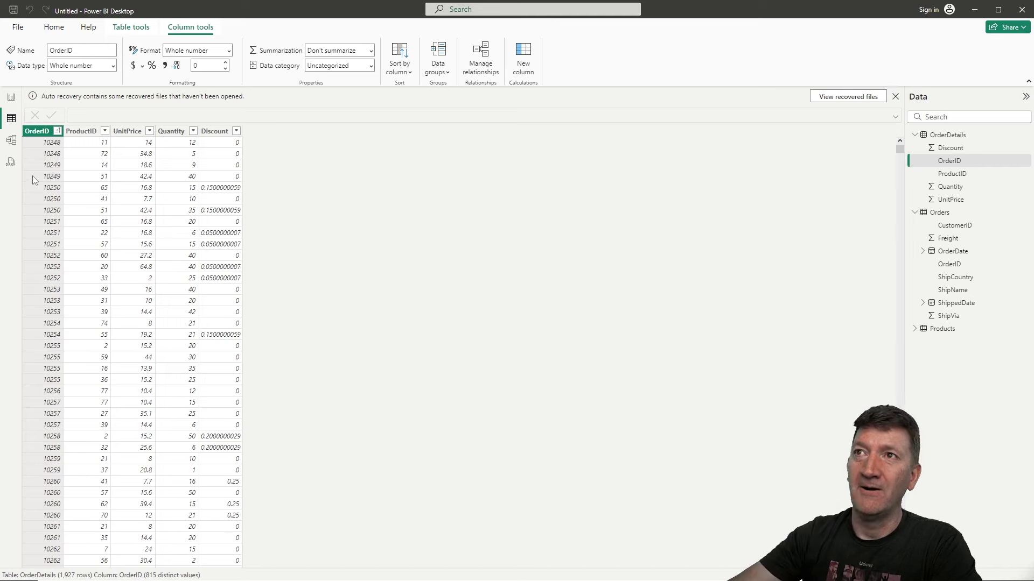
click(11, 97)
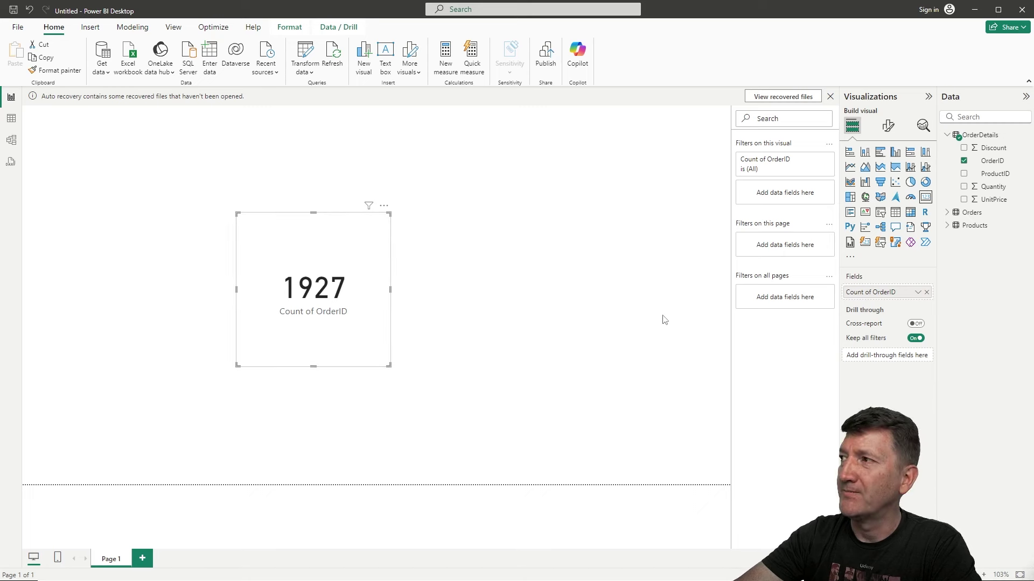
Step: Set the card's OrderID aggregation to Count (Distinct), then shorten the card and move it near the page's left edge
click(917, 292)
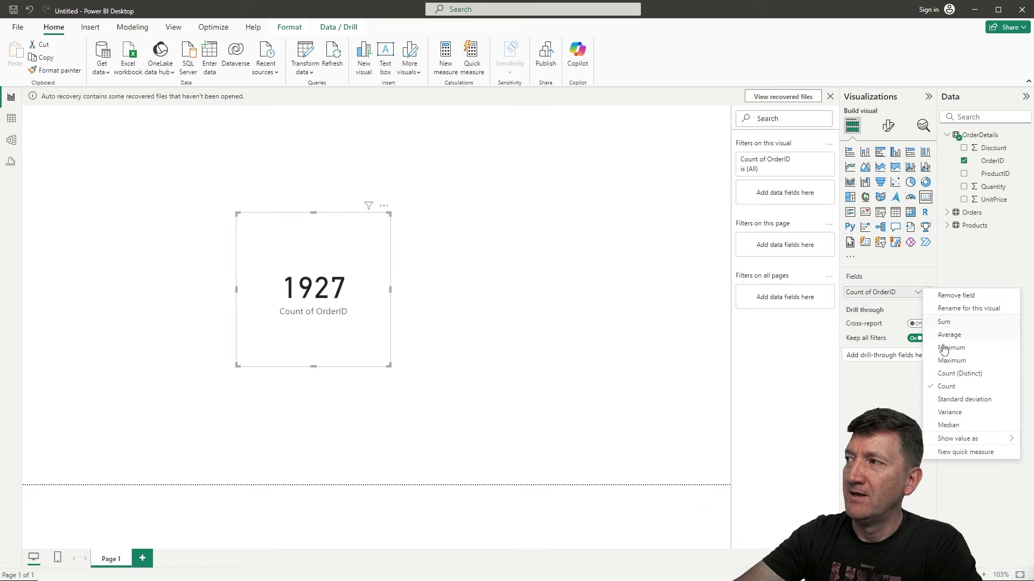
click(985, 378)
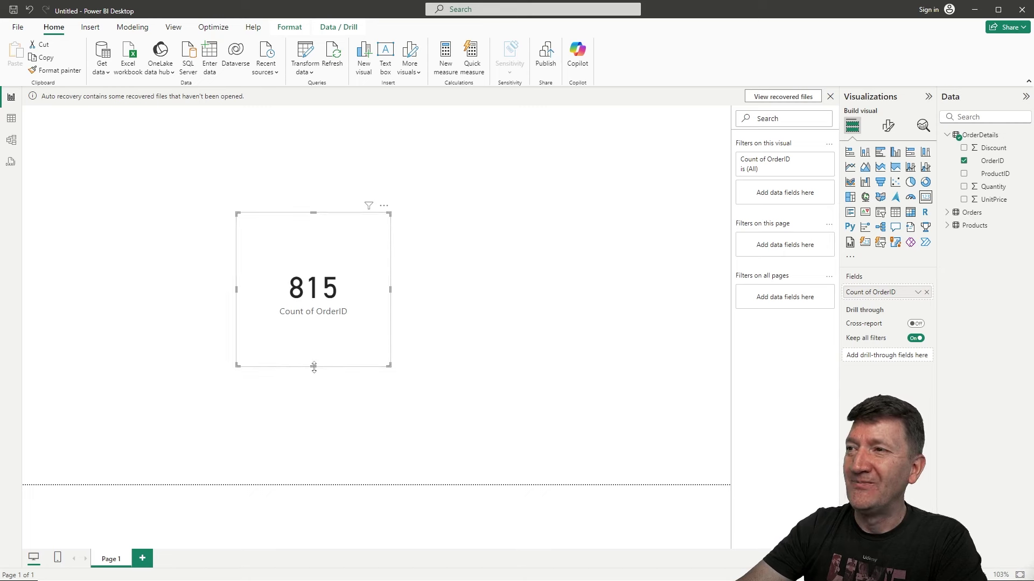
drag(315, 363, 317, 284)
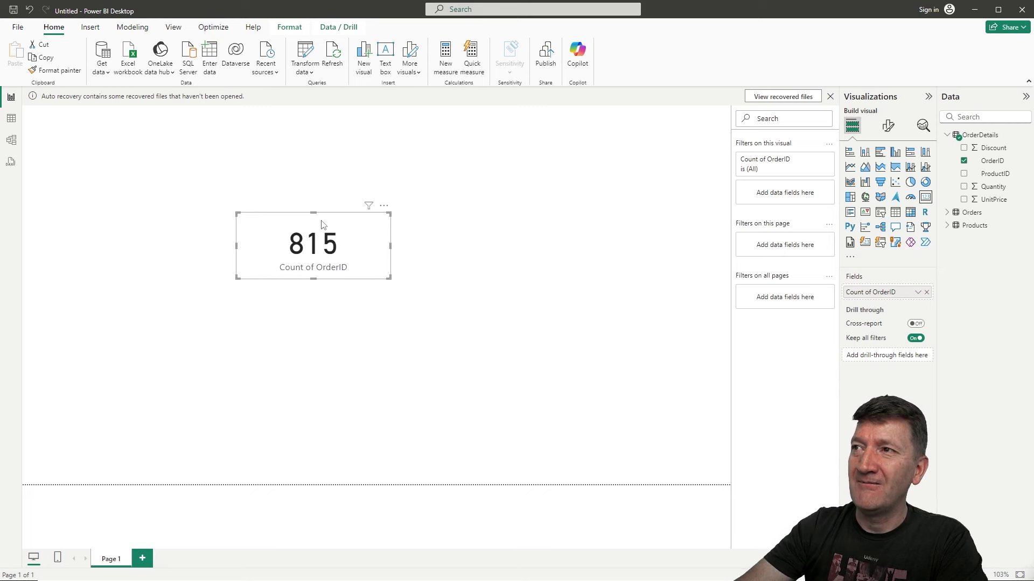
drag(321, 224, 124, 201)
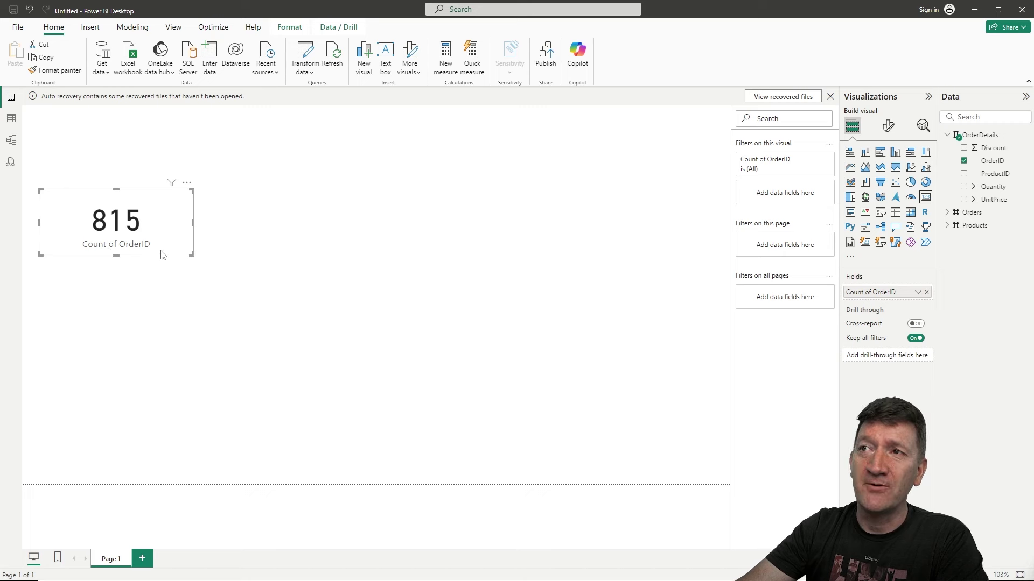
Step: Rename the card's OrderID field to TOTAL ORDERS, then narrow the card slightly and move it a little higher
double_click(898, 293)
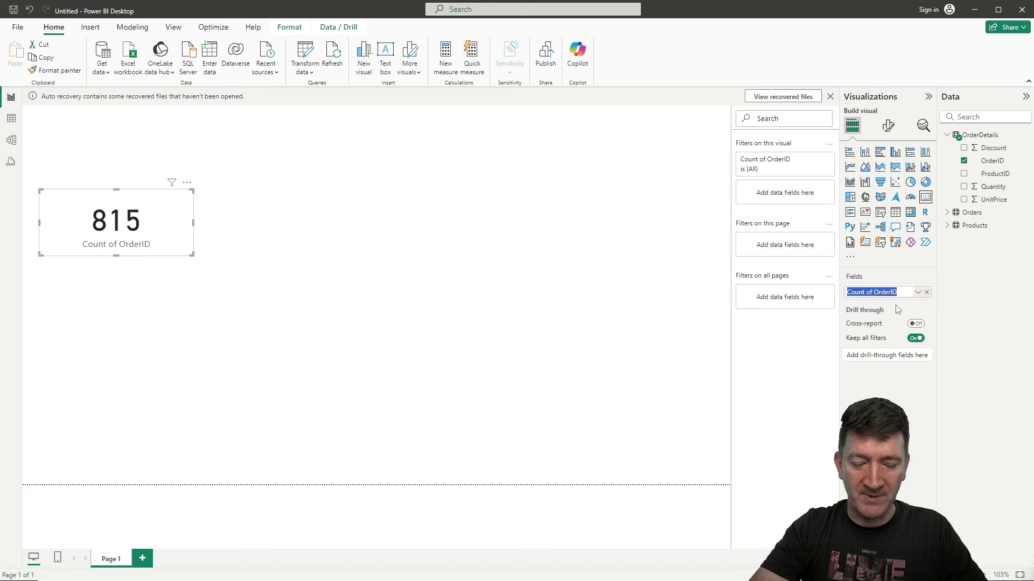
text(TOTAL ORDERS)
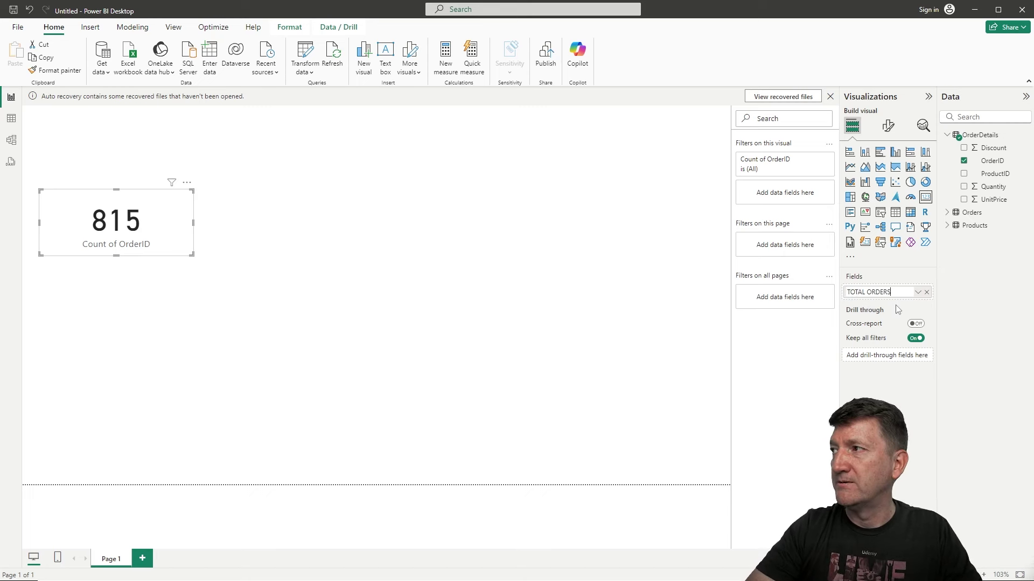
key(Return)
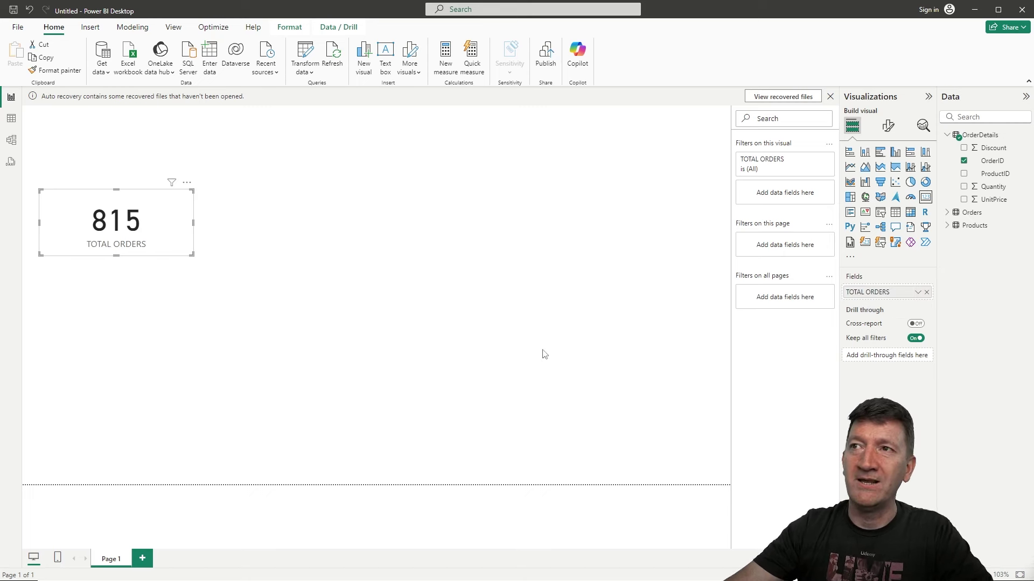
drag(193, 221, 171, 204)
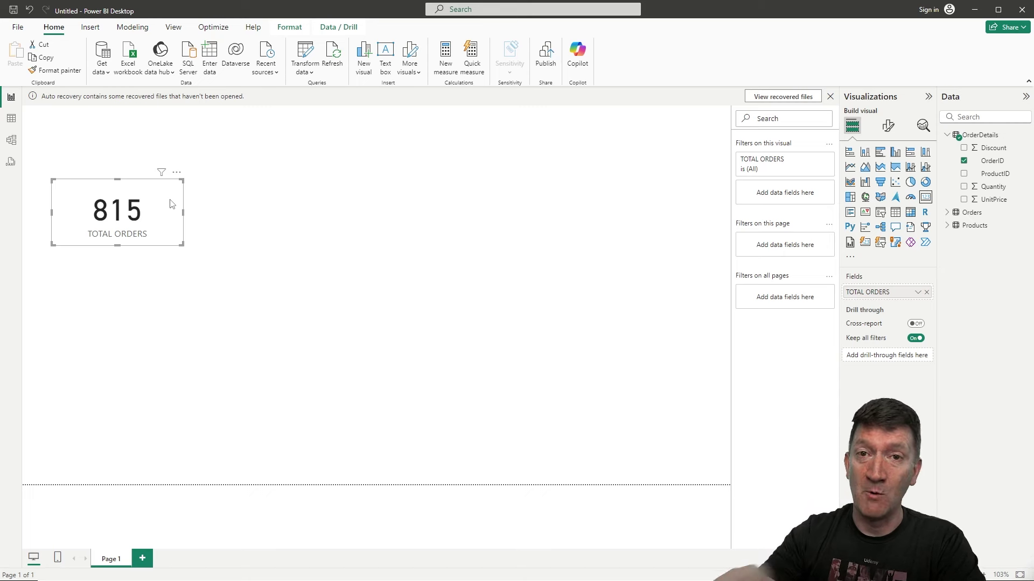
click(517, 295)
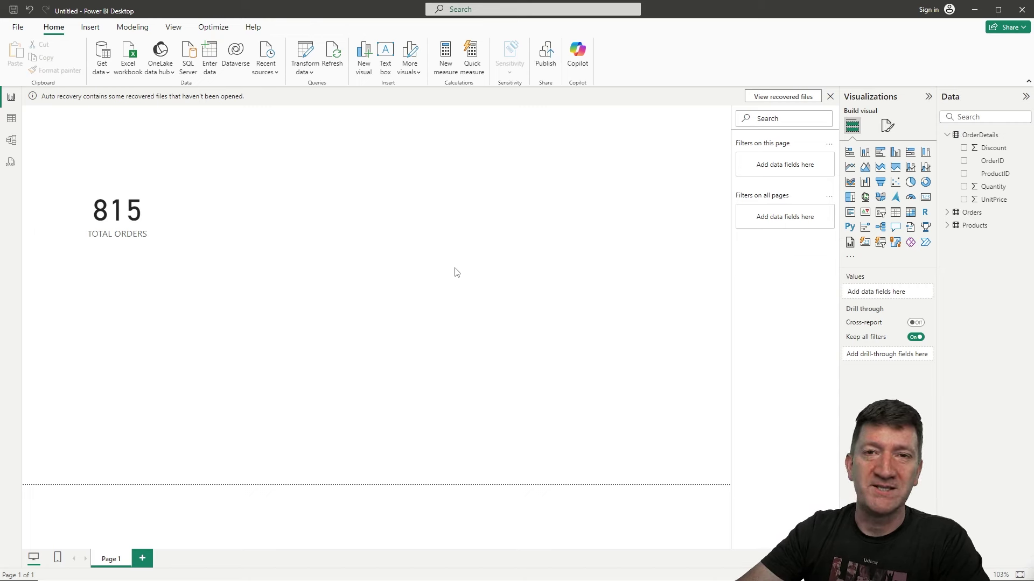
Step: Add a second card showing Freight from the Orders table, aligned directly below the TOTAL ORDERS card
click(926, 199)
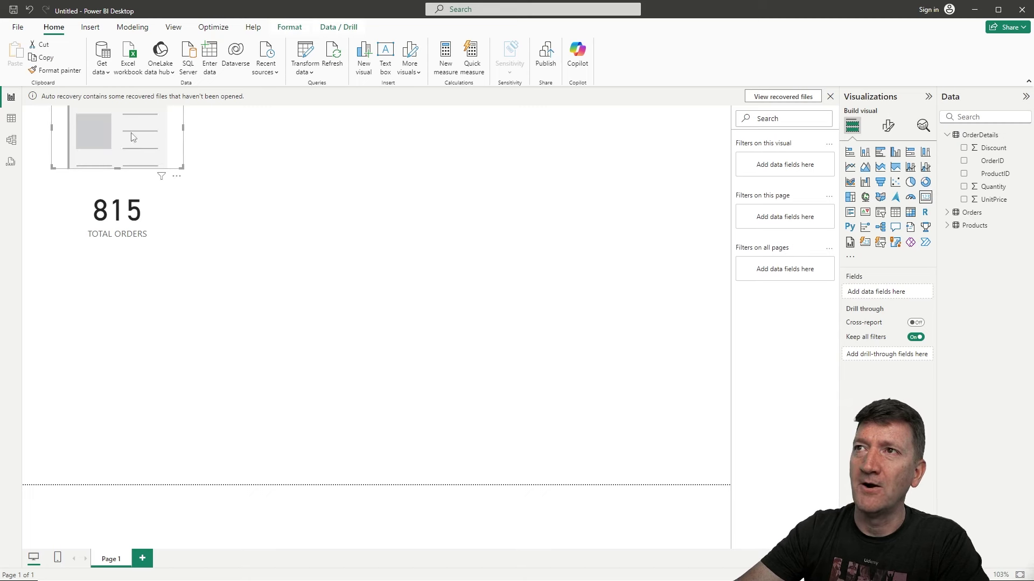
drag(131, 154, 123, 319)
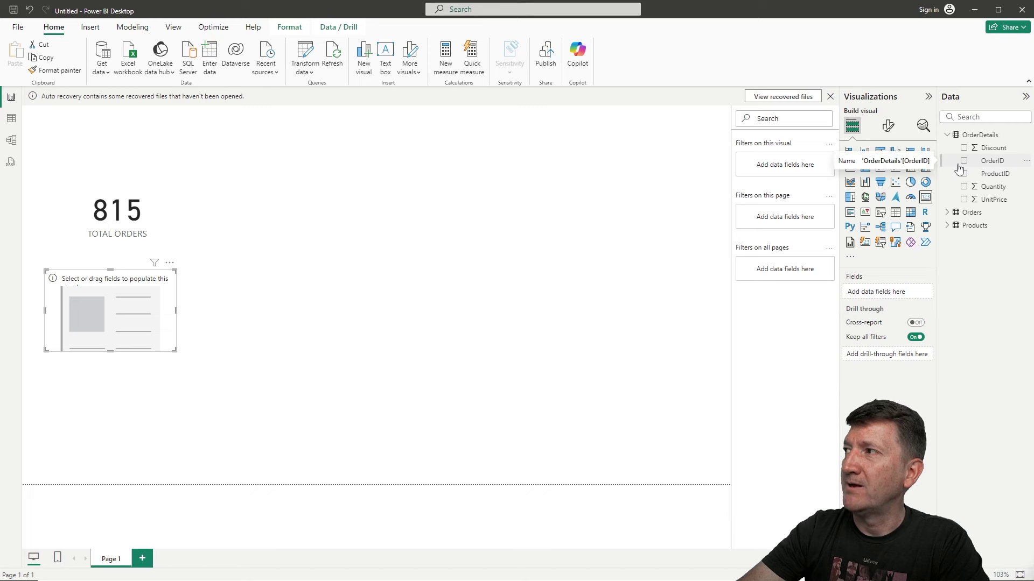
click(948, 213)
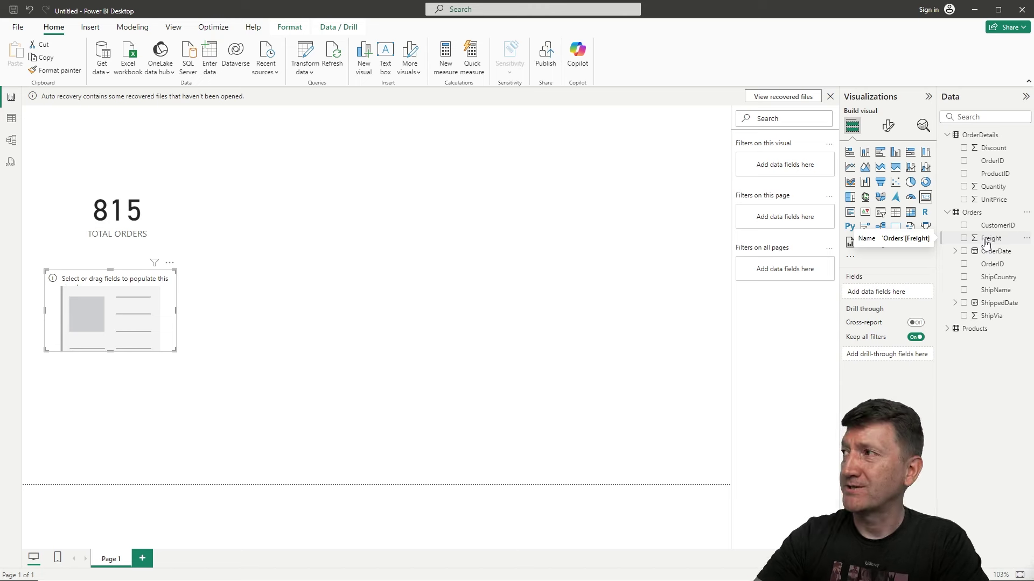
drag(986, 242, 891, 293)
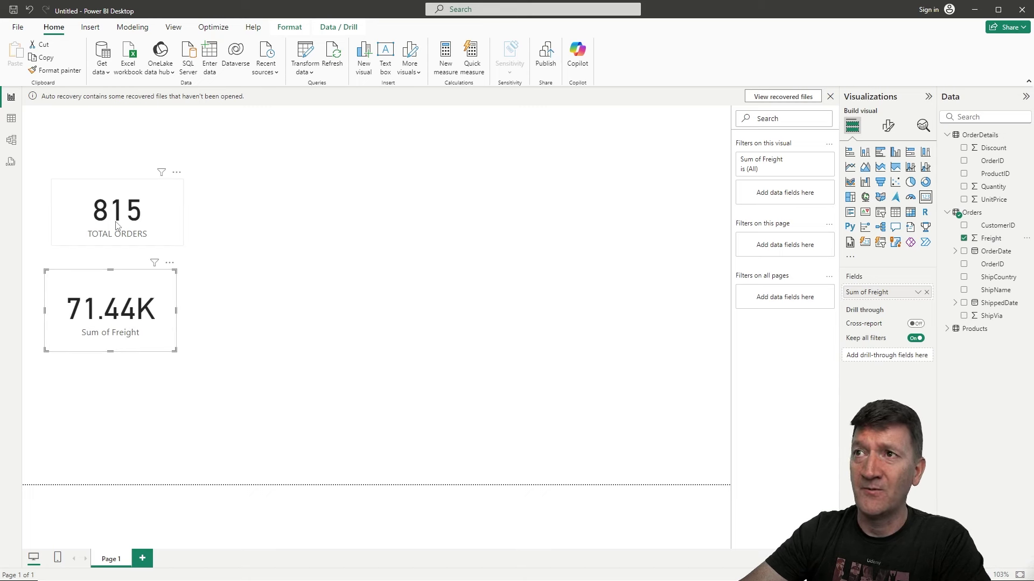
drag(93, 278, 101, 279)
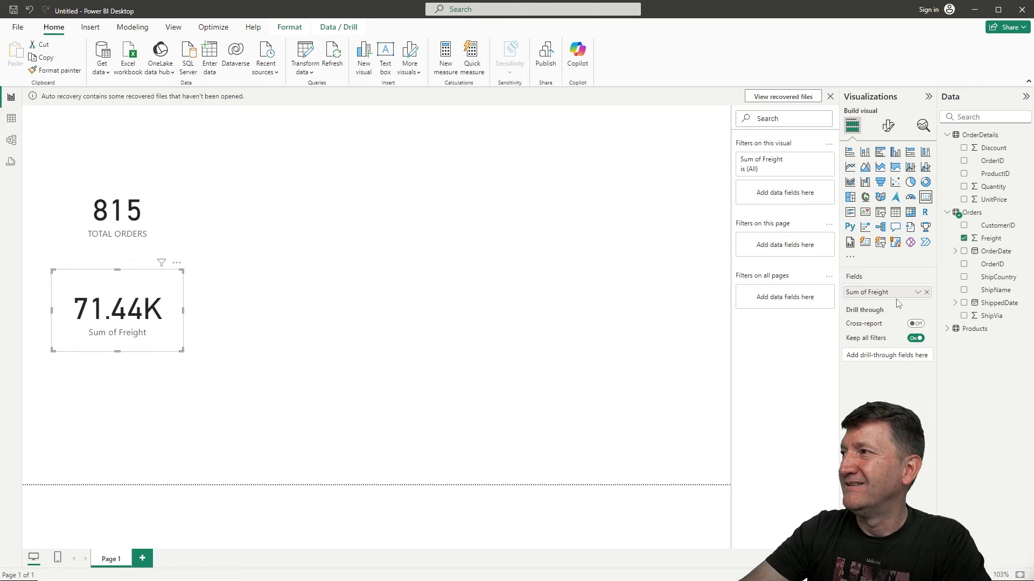
Step: Rename the second card's Freight field to TOTAL FREIGHT and deselect the card
drag(897, 303, 754, 300)
text(TOTAL FREIGHT)
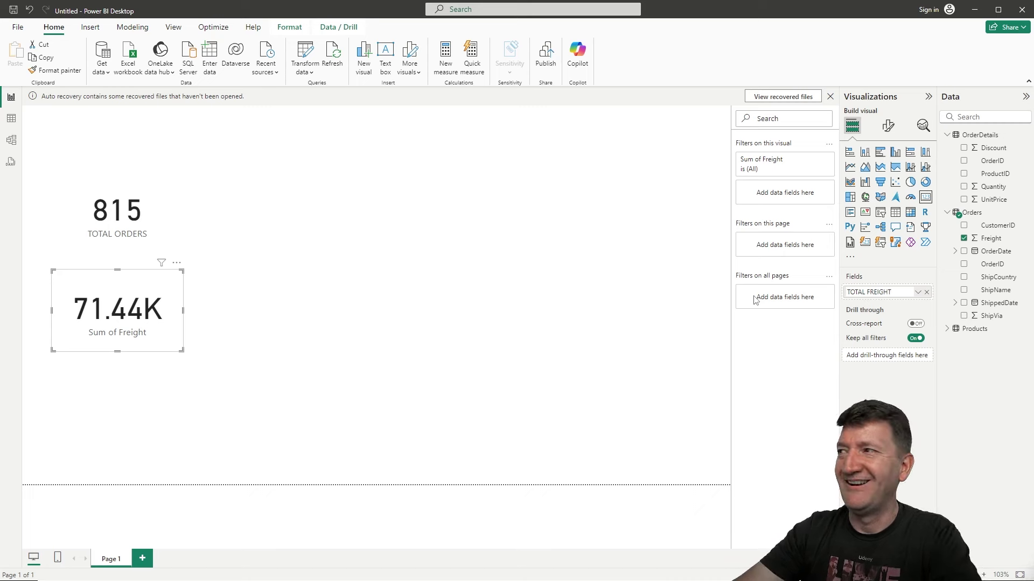
key(Return)
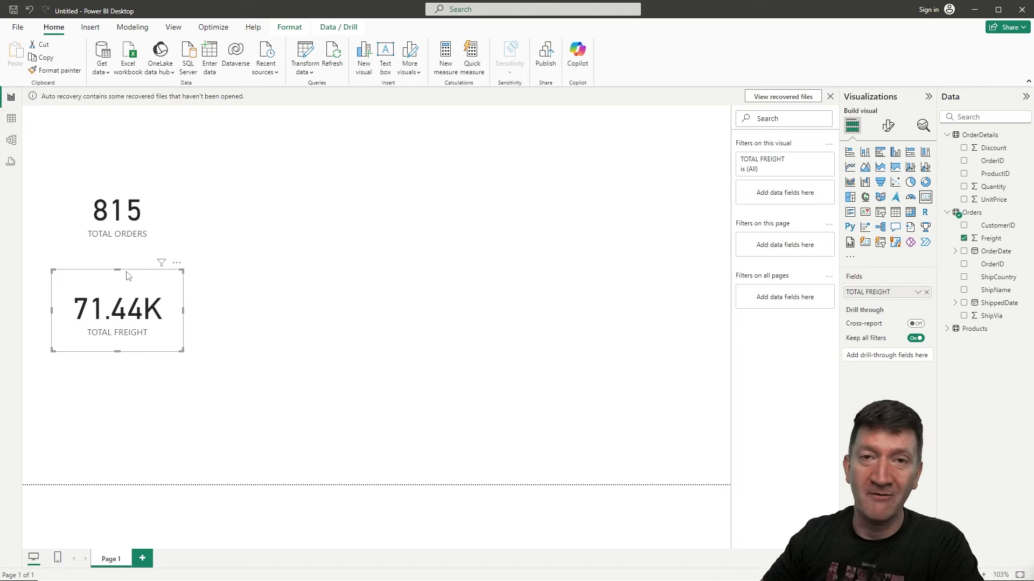
click(289, 236)
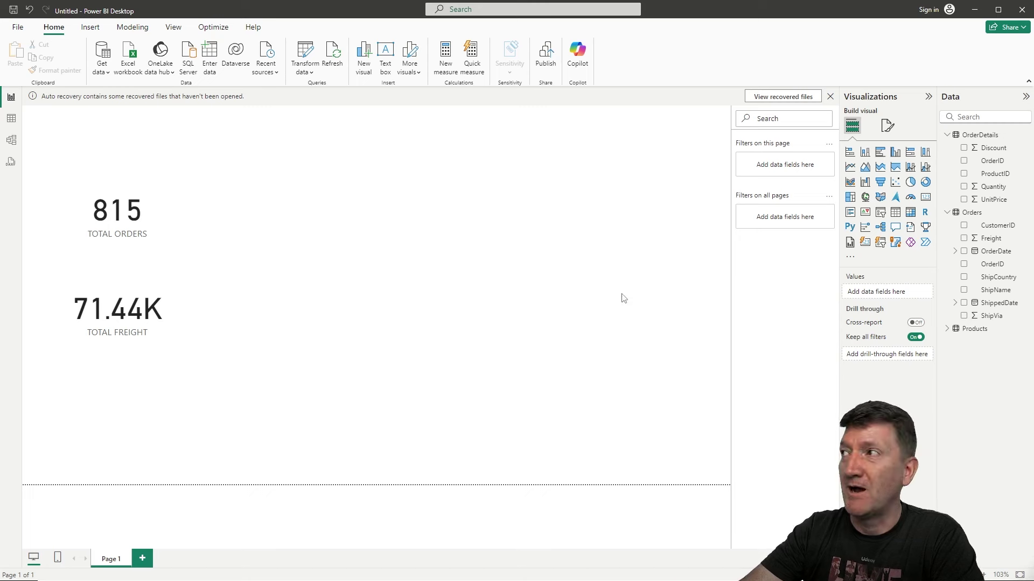
Step: Add a pie chart of Freight by ShipName from the Orders table, enlarge it and position it beside the cards
click(910, 186)
drag(168, 168, 473, 312)
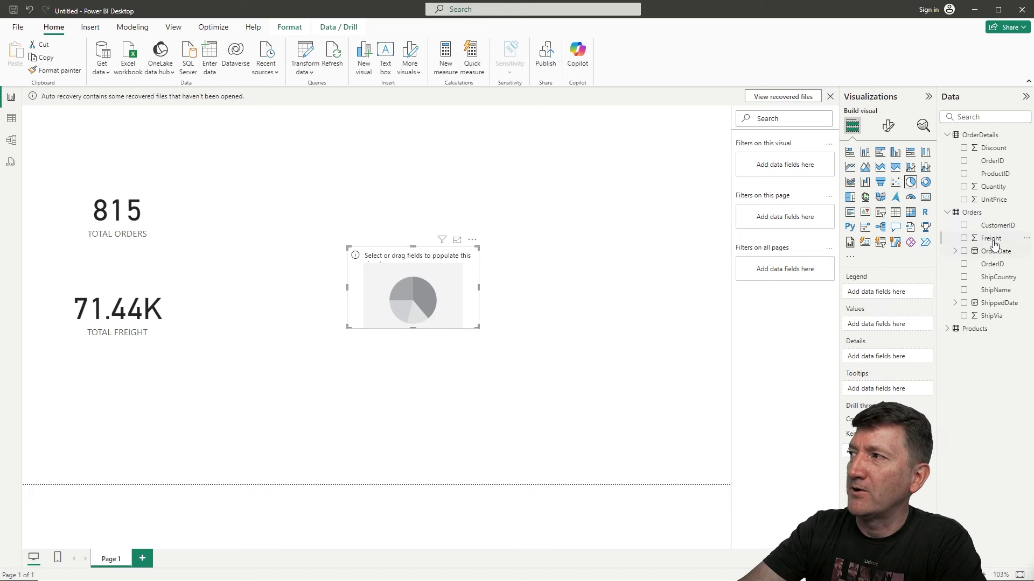
drag(991, 238, 891, 327)
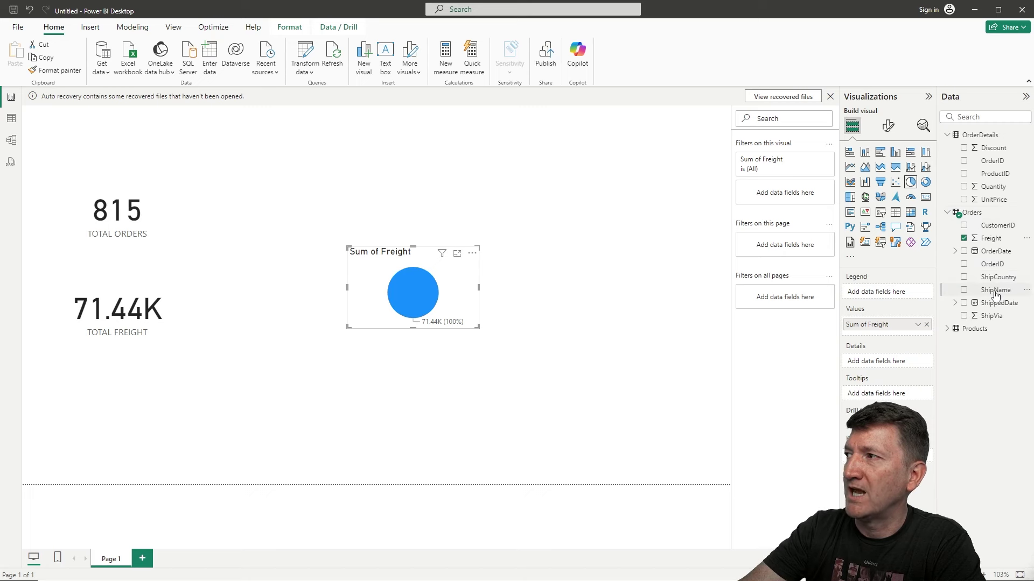
drag(993, 291, 887, 291)
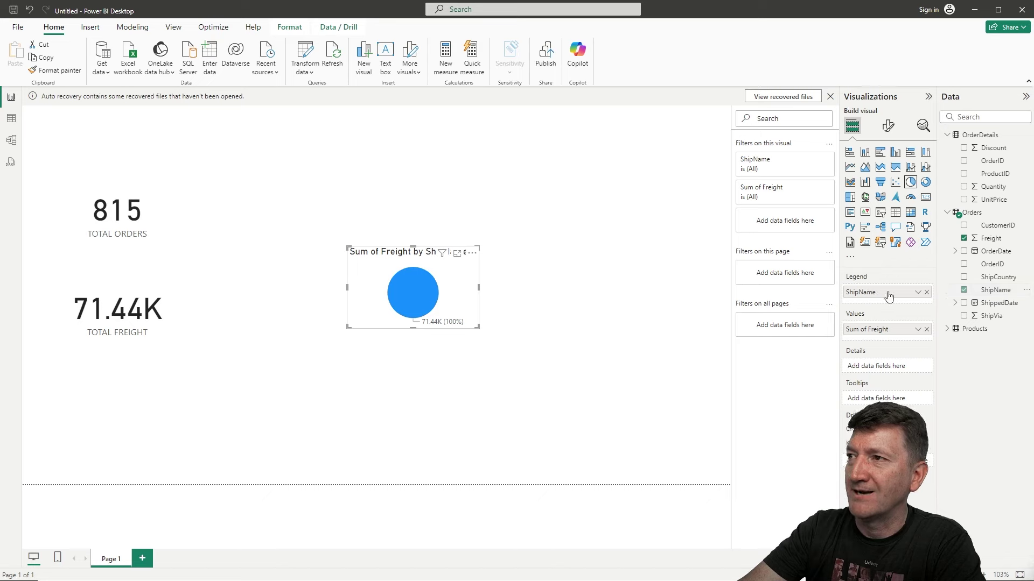
drag(482, 327, 702, 466)
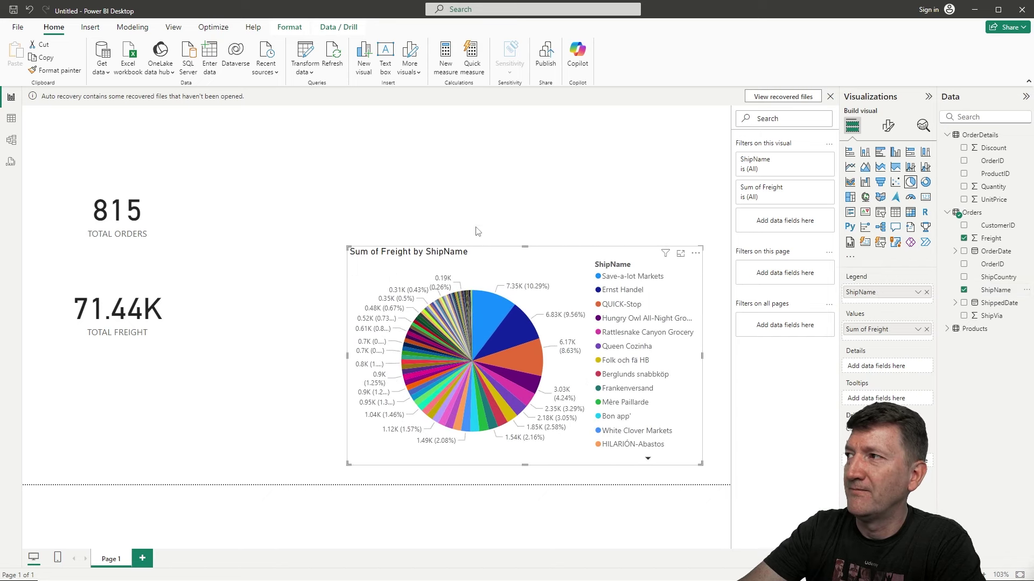
drag(500, 254, 452, 229)
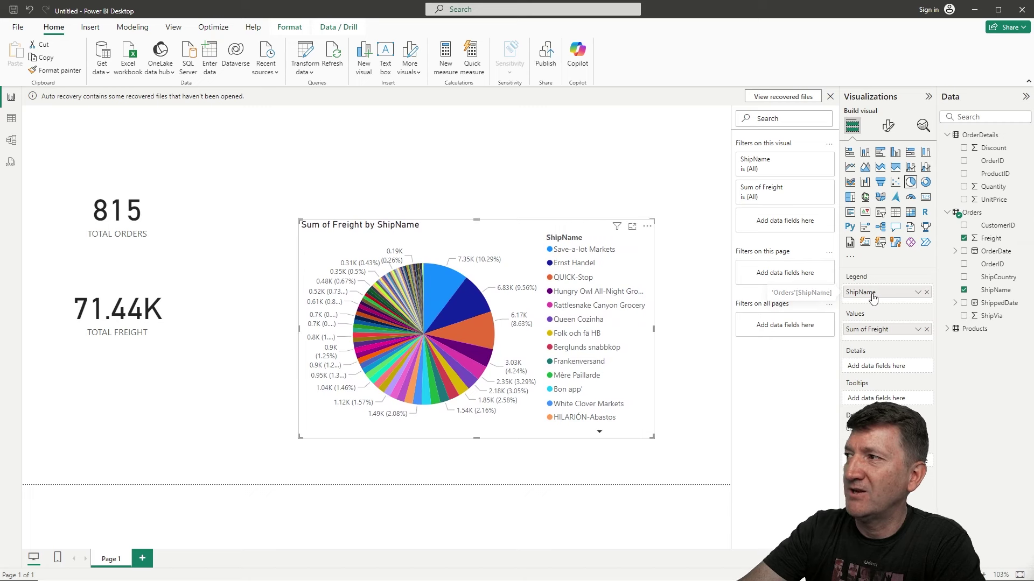
Step: Replace the pie chart's ShipName legend with ShipCountry, and enlarge and reposition the chart to nearly fill the page height beside the cards
click(927, 292)
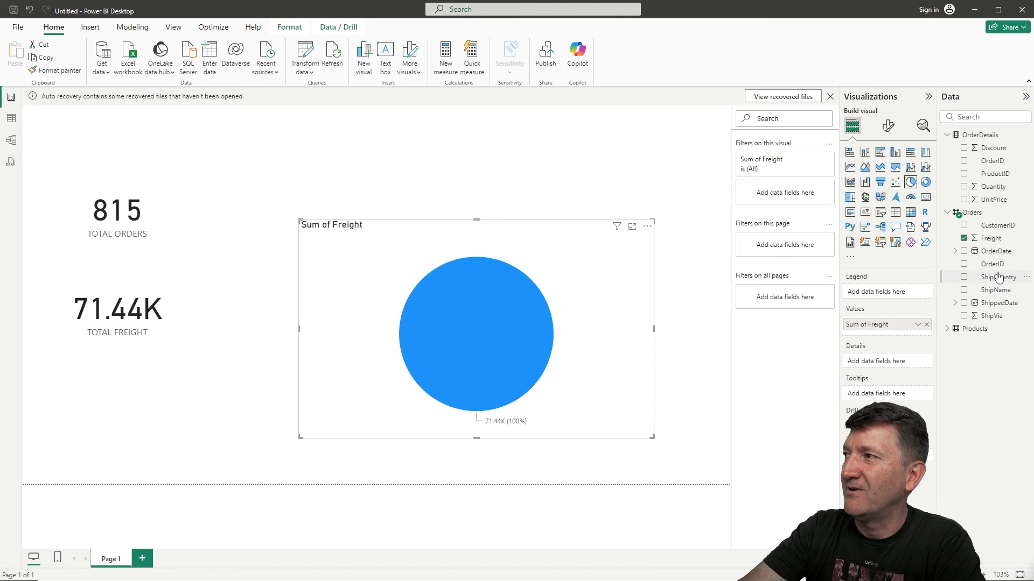
drag(999, 278, 886, 292)
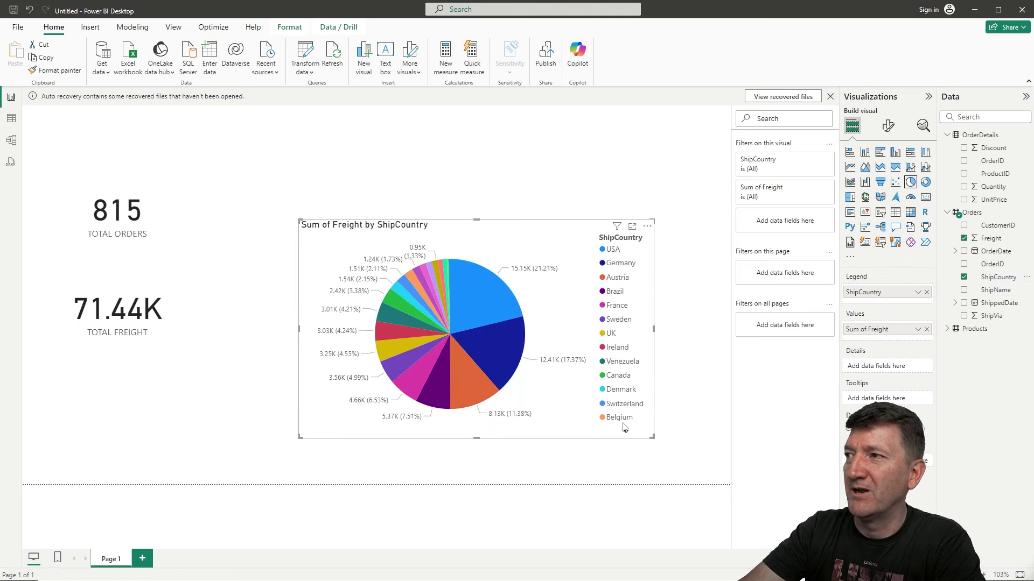
drag(656, 443, 677, 464)
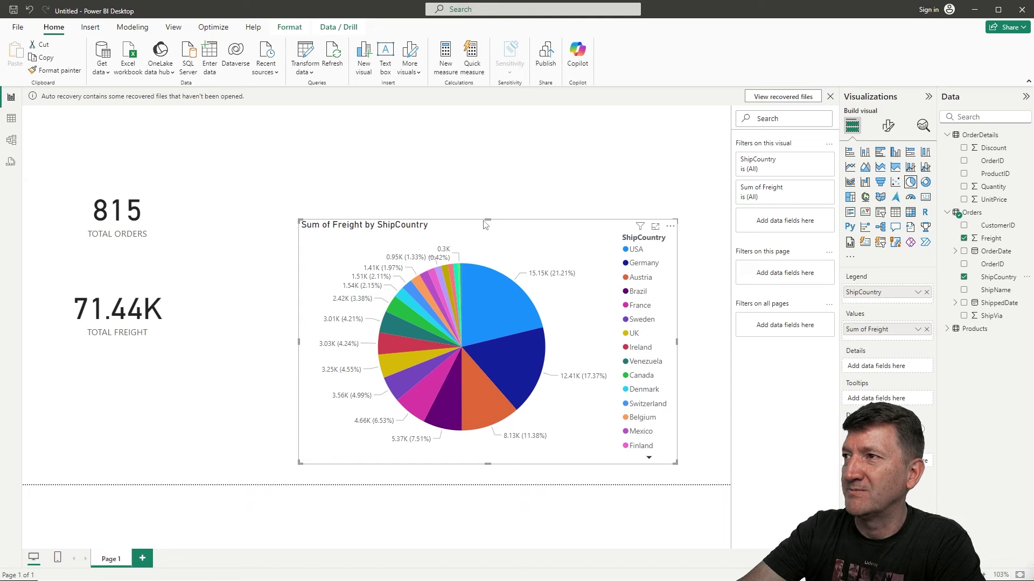
drag(486, 220, 530, 122)
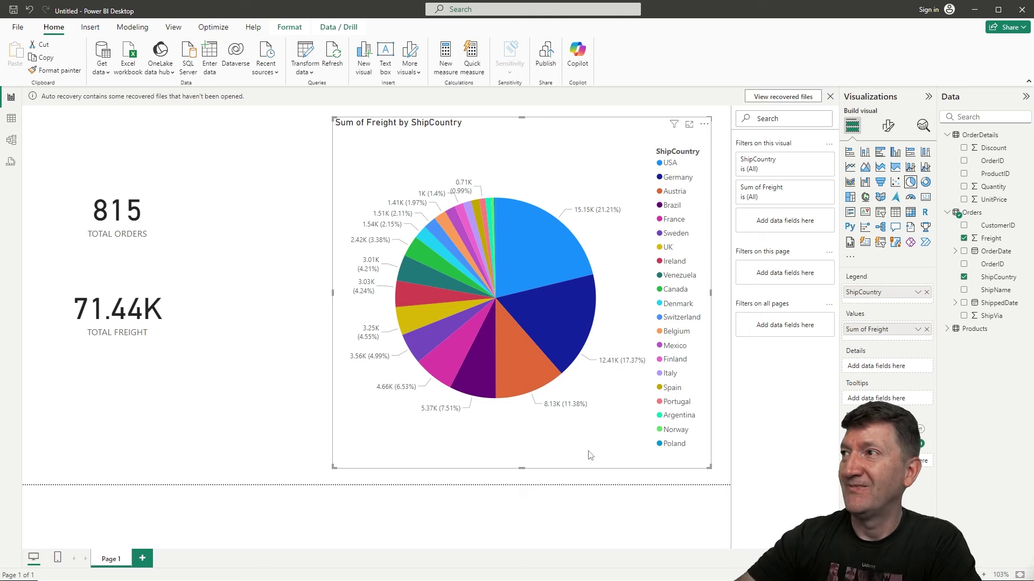
drag(532, 140, 540, 142)
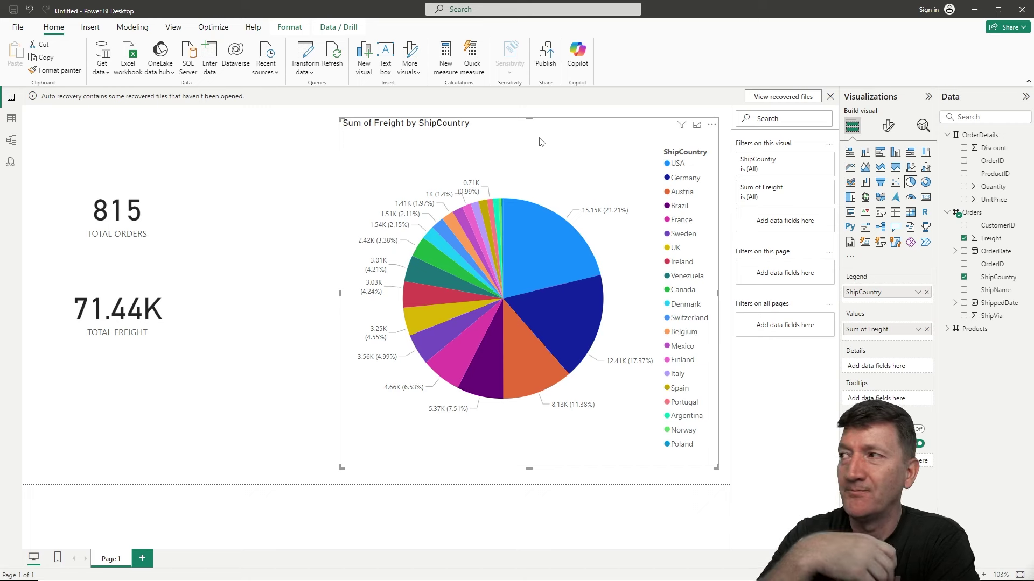
Step: Move the TOTAL FREIGHT and TOTAL ORDERS cards lower on the page, leaving space above them
click(281, 419)
drag(130, 314, 130, 387)
drag(129, 213, 129, 302)
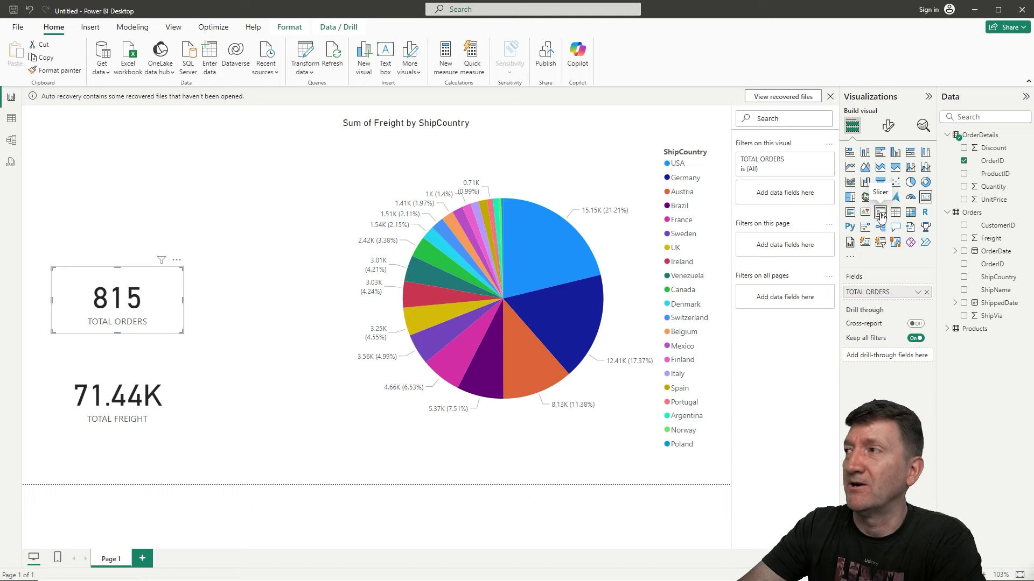
click(881, 213)
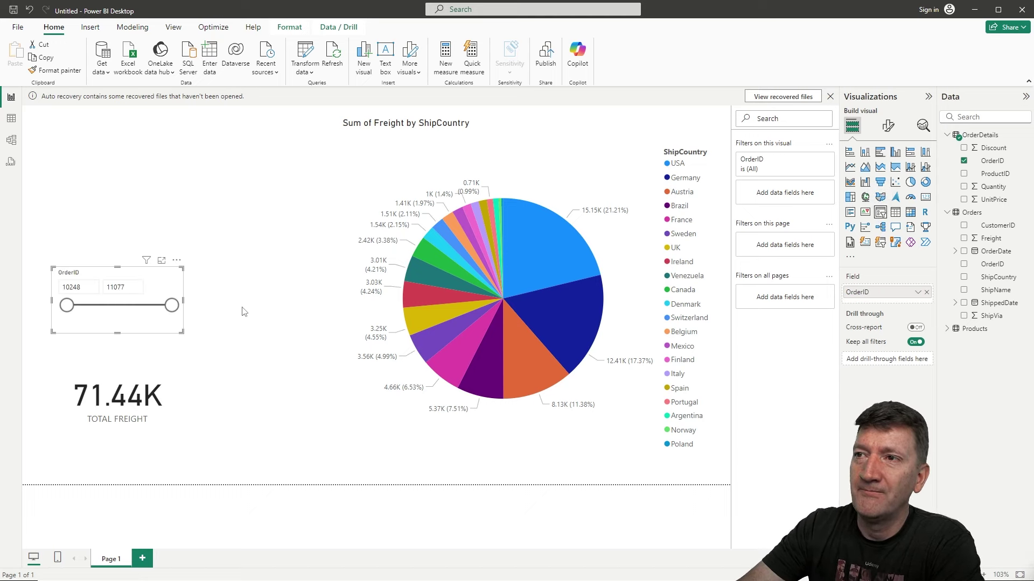
key(ctrl+z)
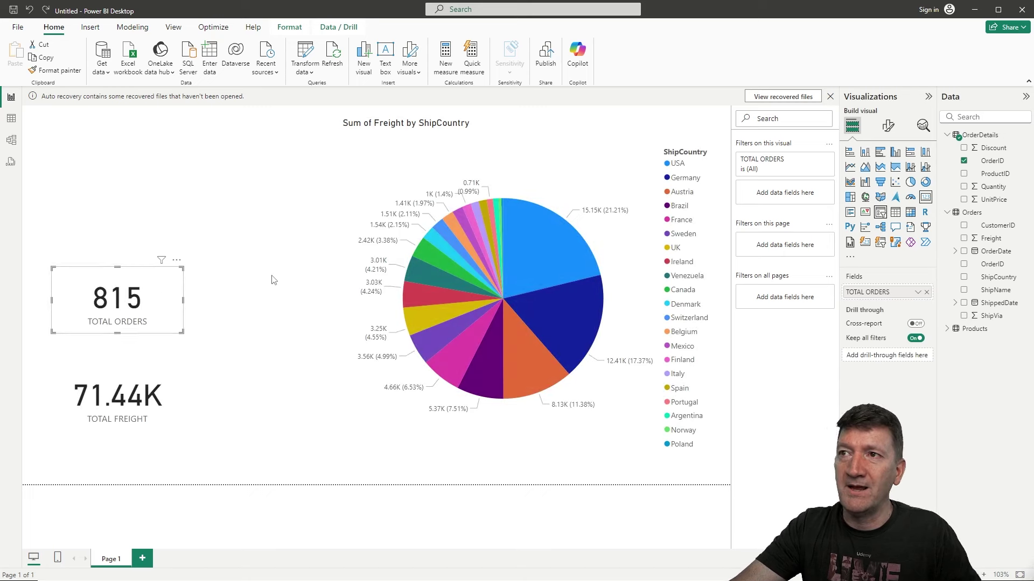
click(273, 280)
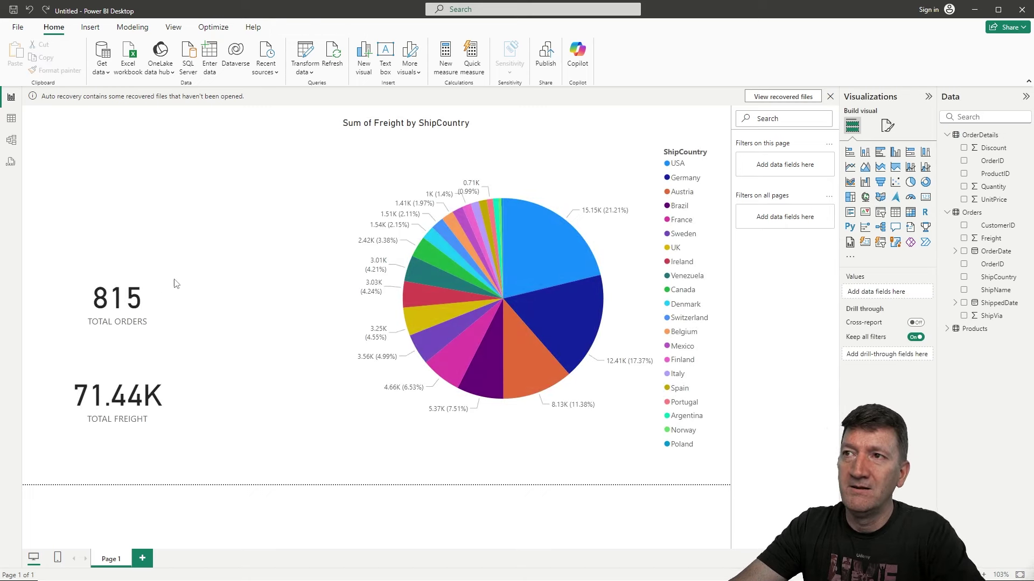
Step: Add a slicer above the TOTAL ORDERS card, using the ShipVia field from the Orders table
click(880, 213)
drag(117, 189, 130, 189)
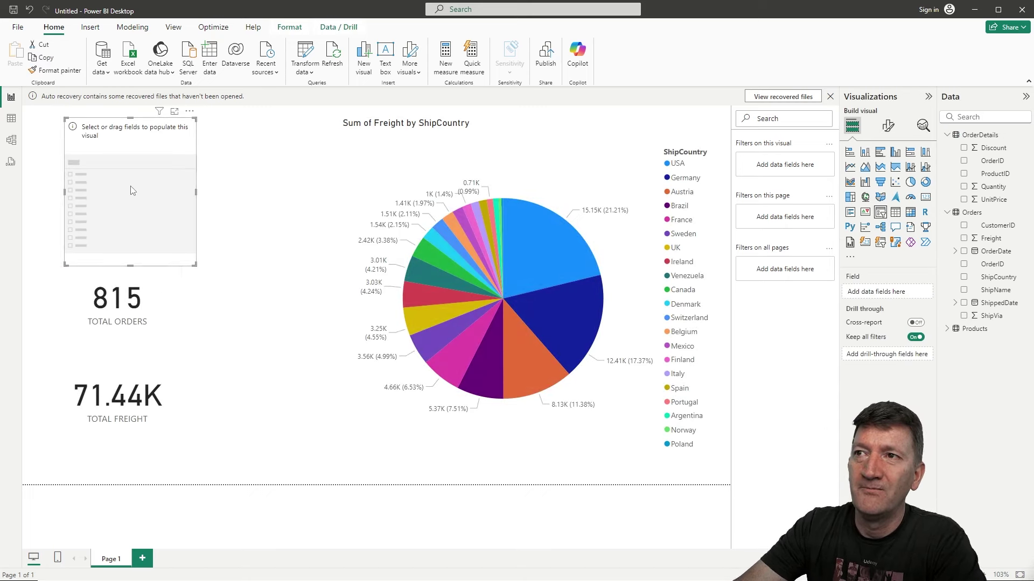
click(155, 309)
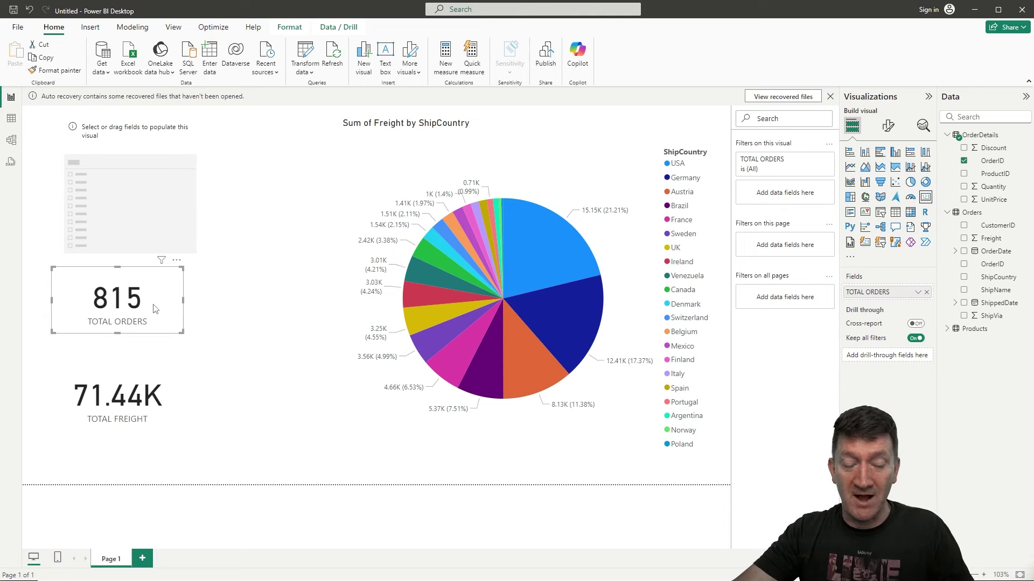
drag(152, 203, 133, 198)
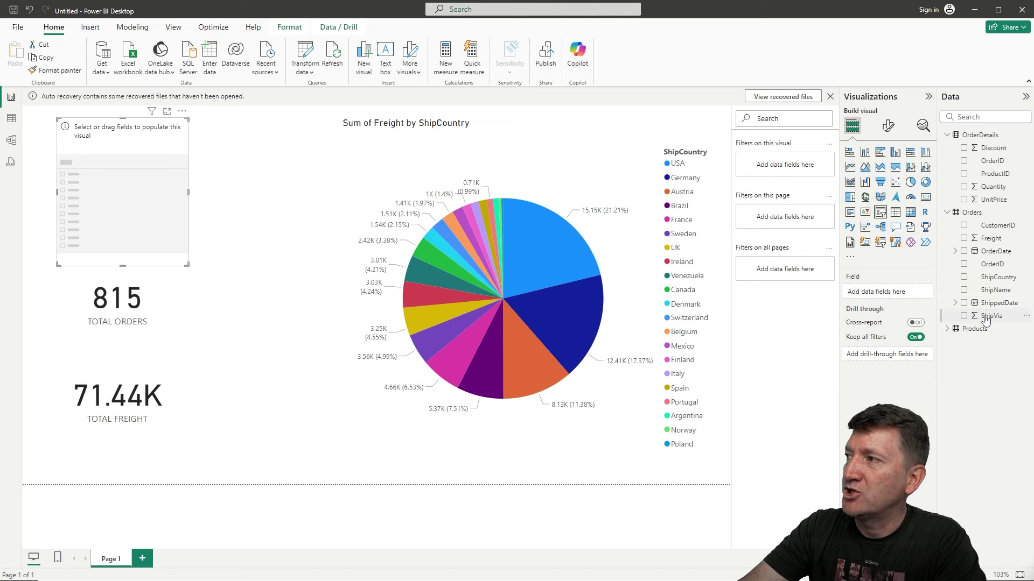
drag(988, 321, 895, 296)
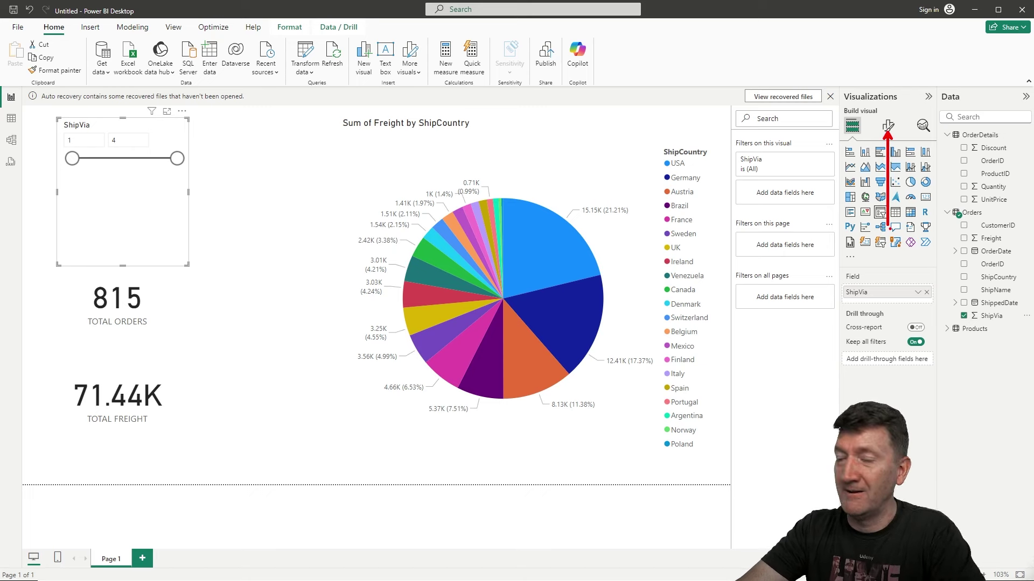
Step: Set the ShipVia slicer's style to Dropdown and deselect the slicer
click(887, 127)
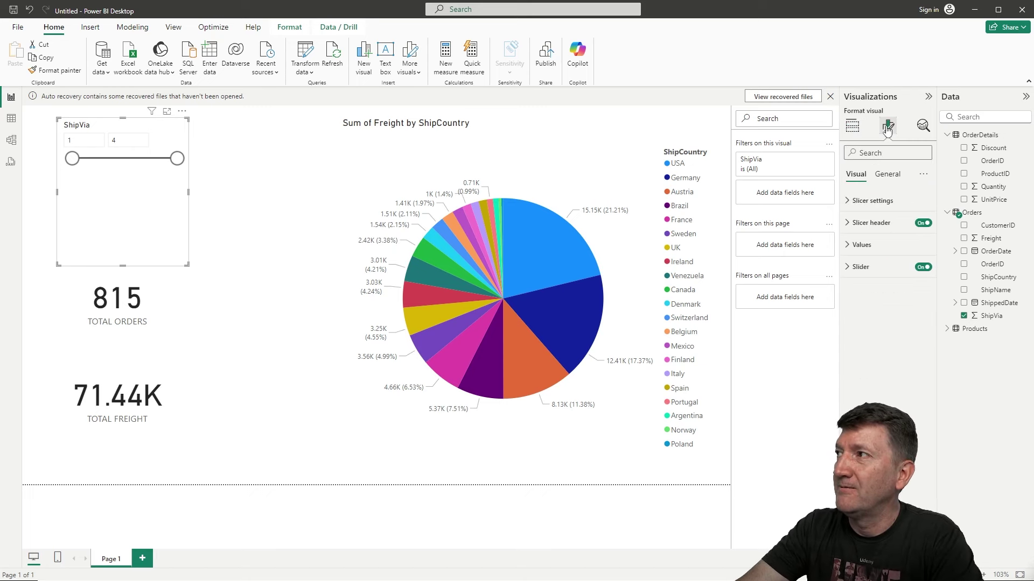
click(849, 205)
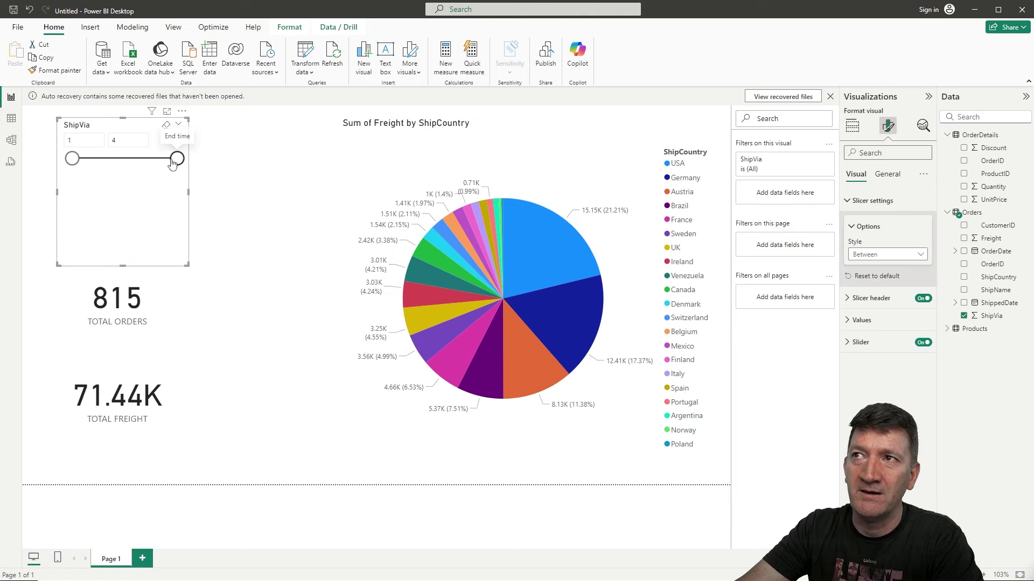
mouse_move(173, 161)
mouse_down()
mouse_move(96, 162)
mouse_move(172, 171)
mouse_up()
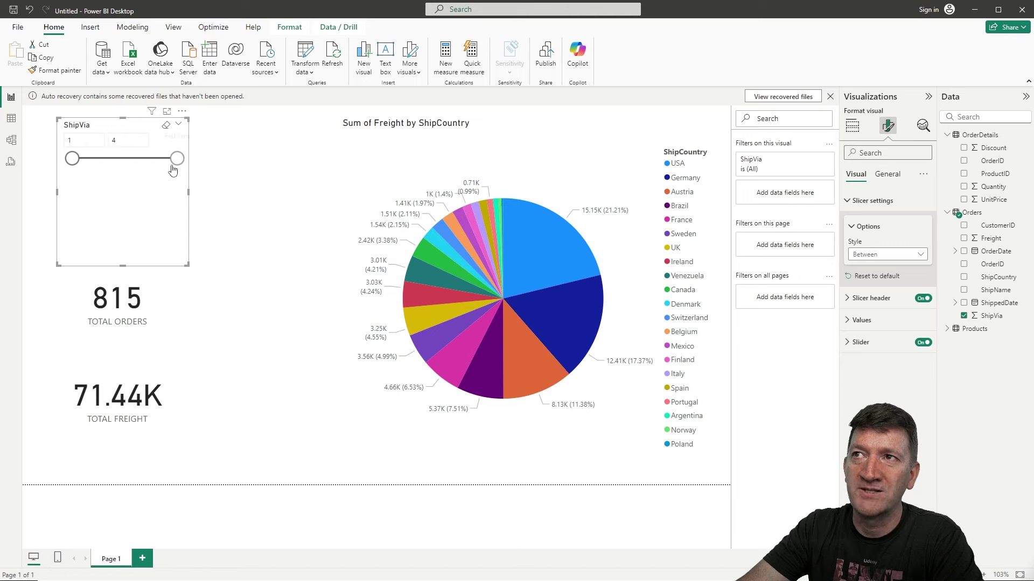
mouse_move(72, 160)
mouse_down()
mouse_move(143, 168)
mouse_move(73, 161)
mouse_up()
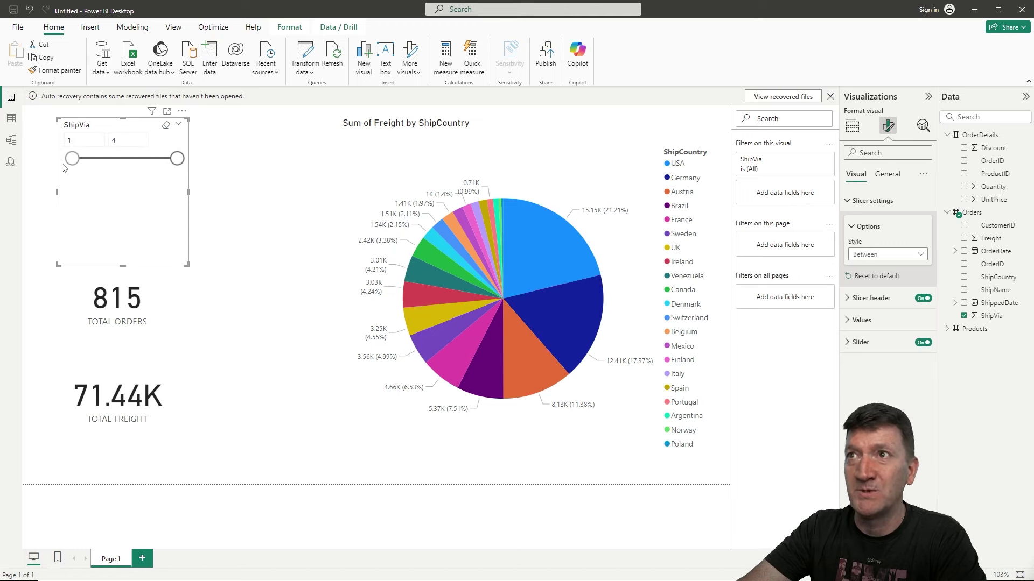
click(869, 255)
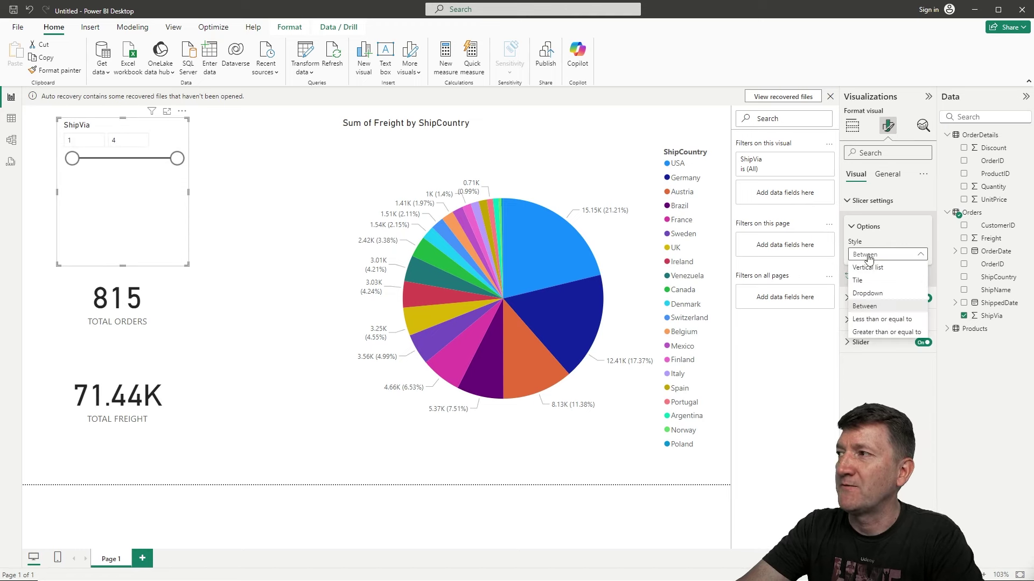
click(864, 293)
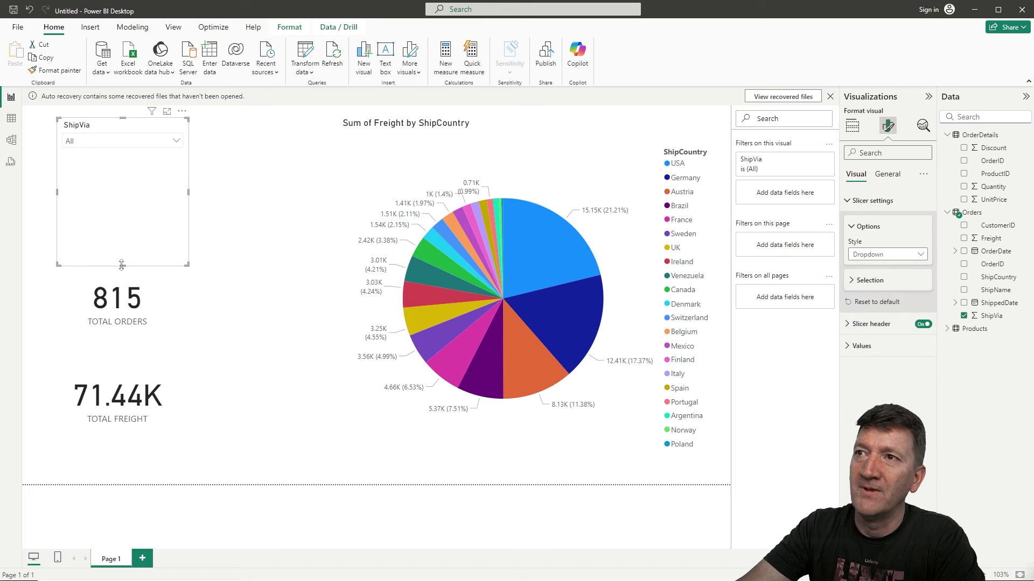
click(264, 183)
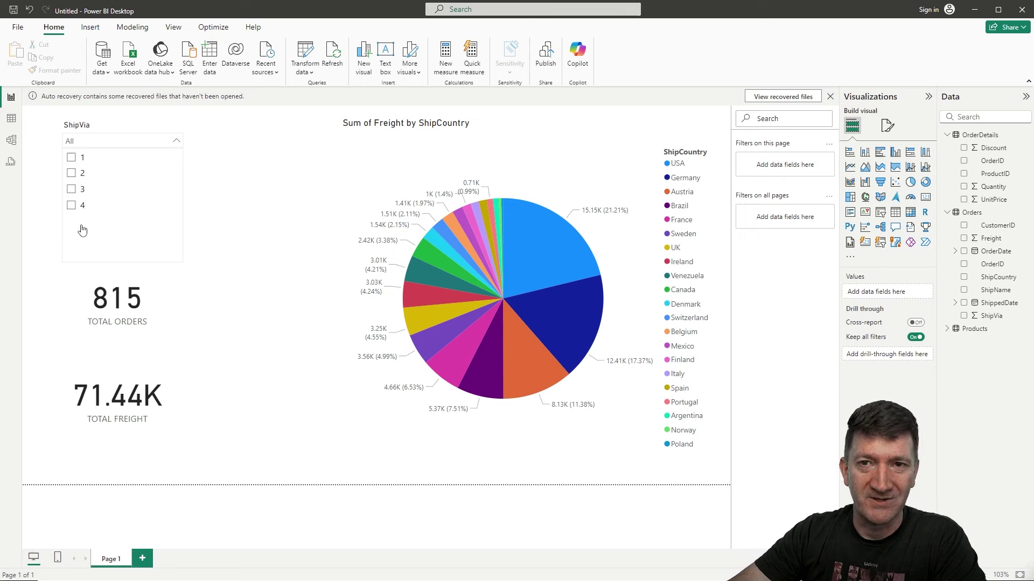
Step: Filter the report to ShipVia 2 and examine the cards and the pie chart
click(72, 173)
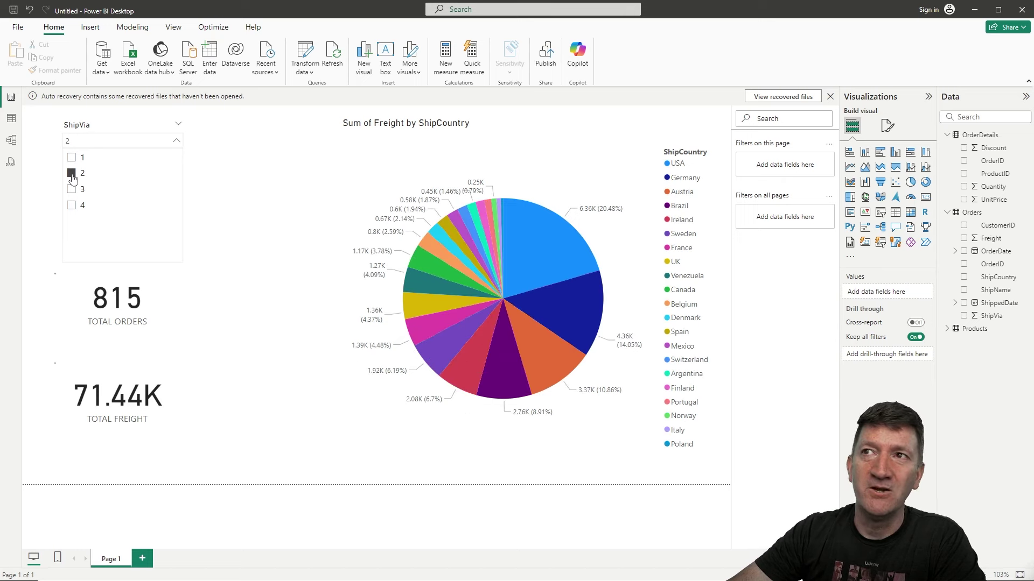
click(273, 243)
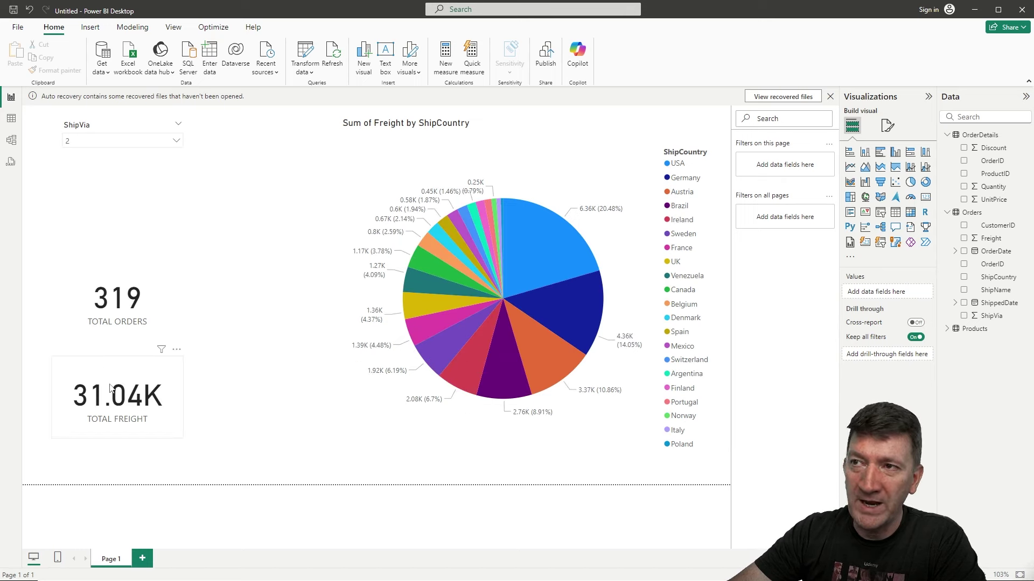
mouse_move(520, 393)
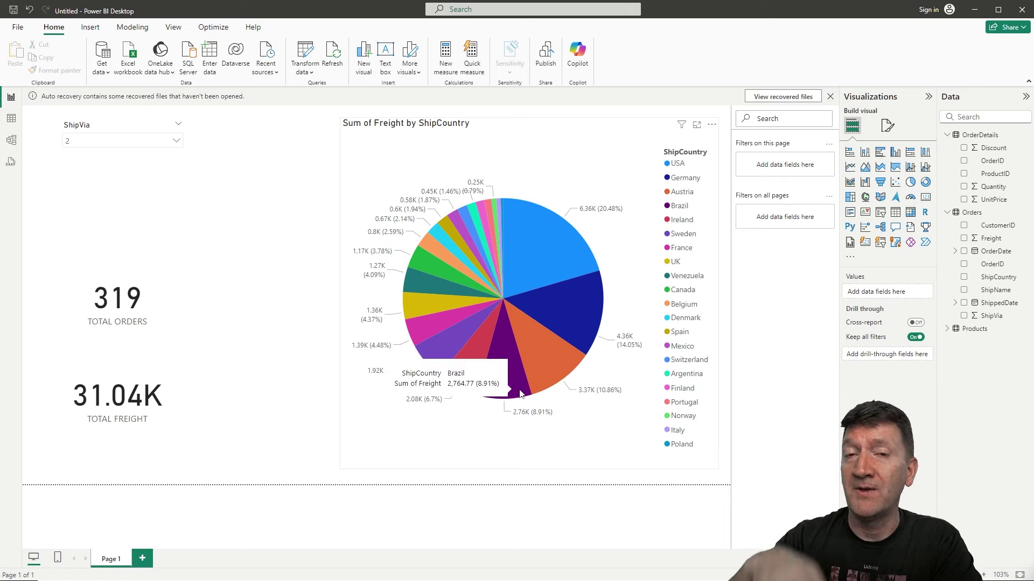
Step: Clear value 2 in the ShipVia slicer and select value 3 instead
click(176, 144)
click(88, 175)
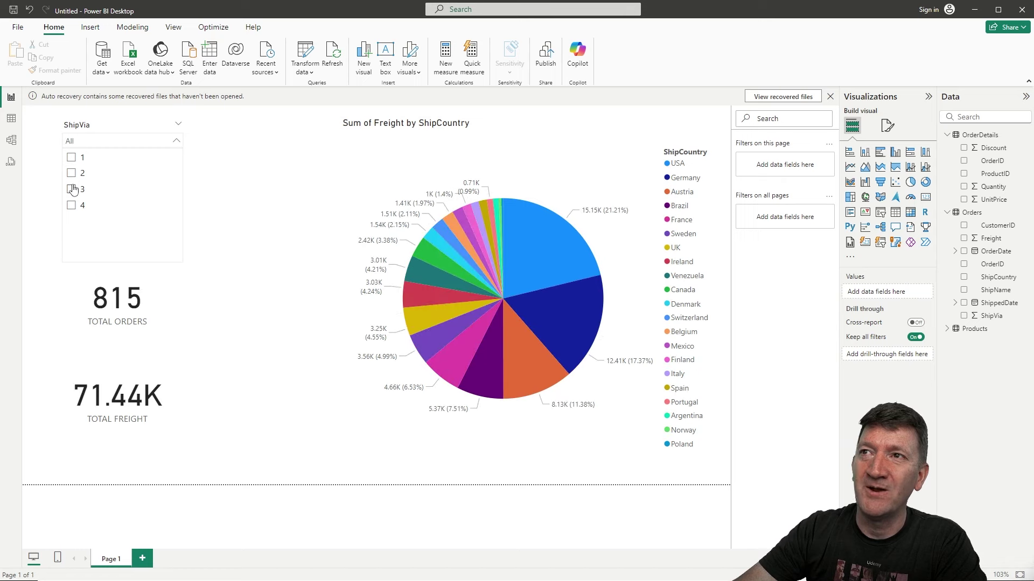
click(73, 188)
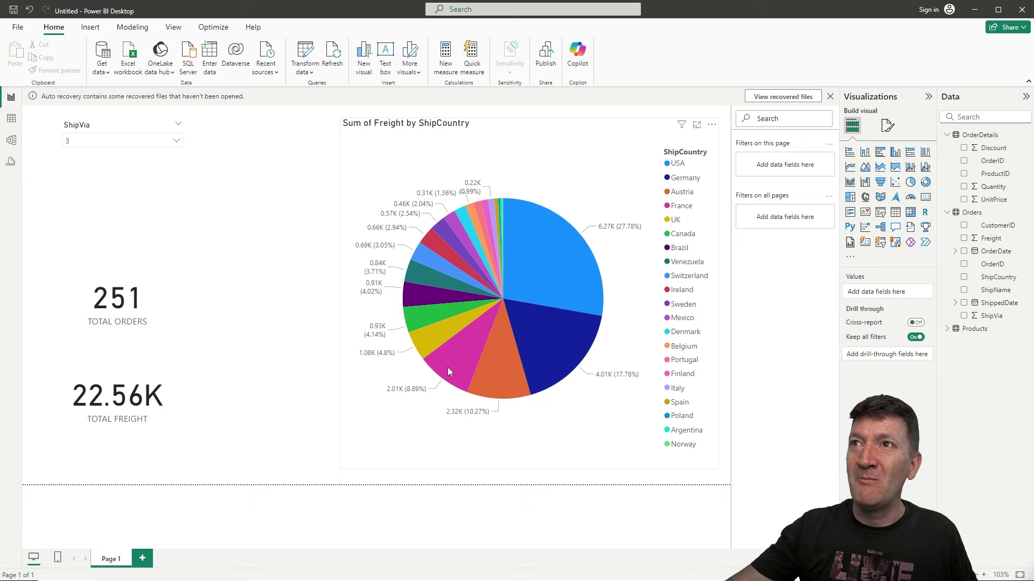
Step: View the OrderDetails table's data and return to the report page
click(15, 124)
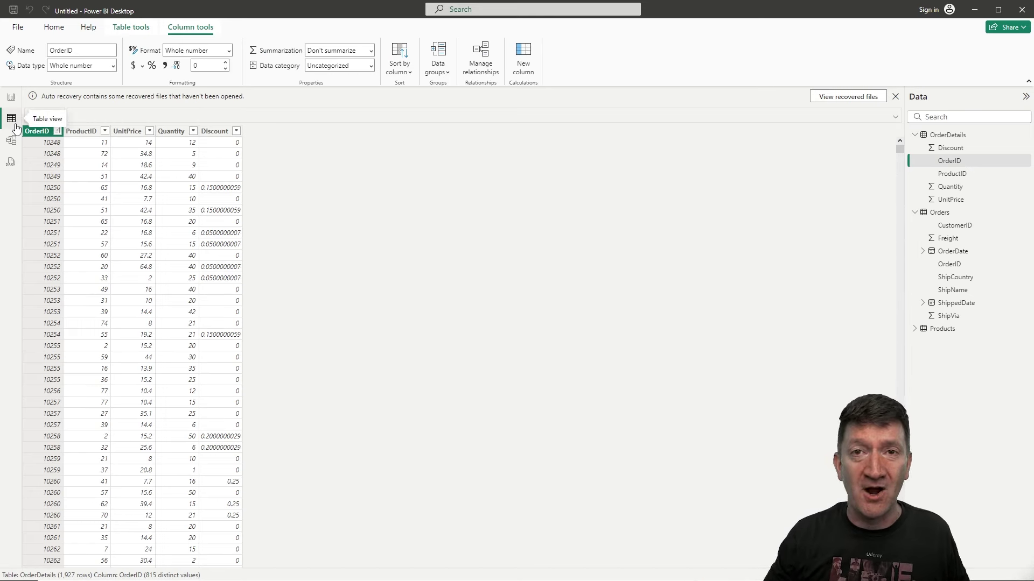
click(11, 97)
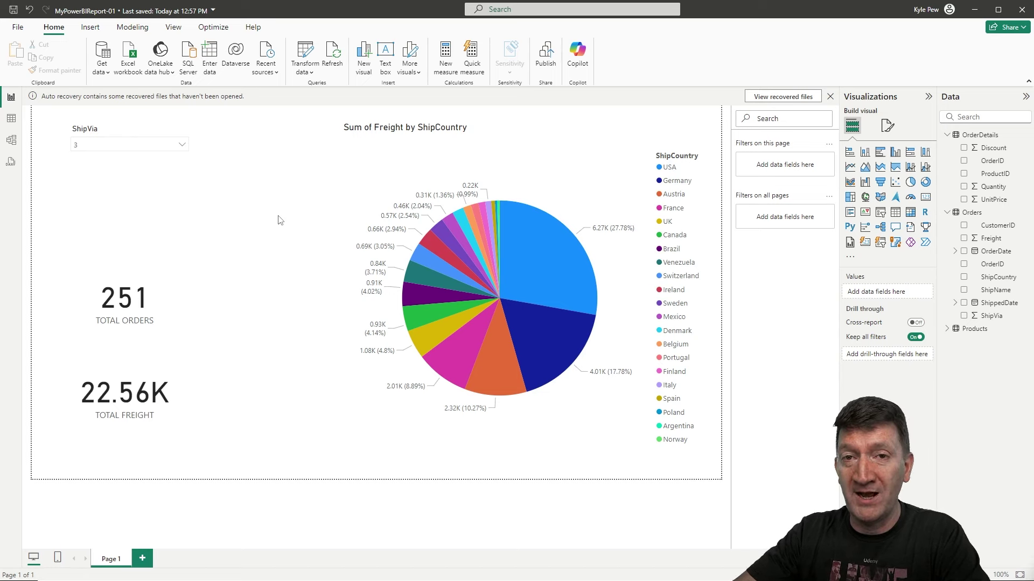
Step: Save a copy of the report as MyPowerBIReport in .pbix format in the Documents folder
click(17, 30)
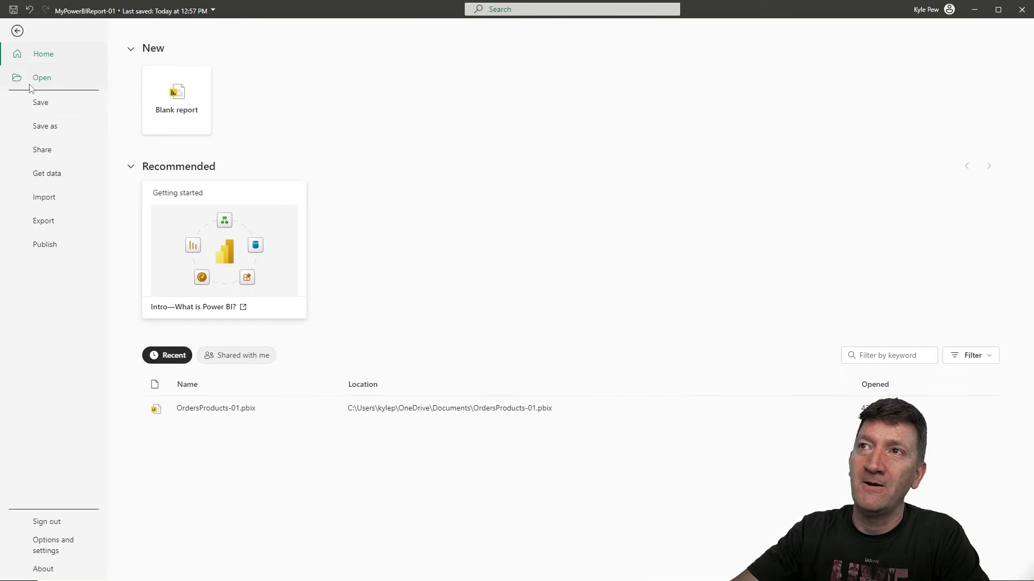
click(44, 132)
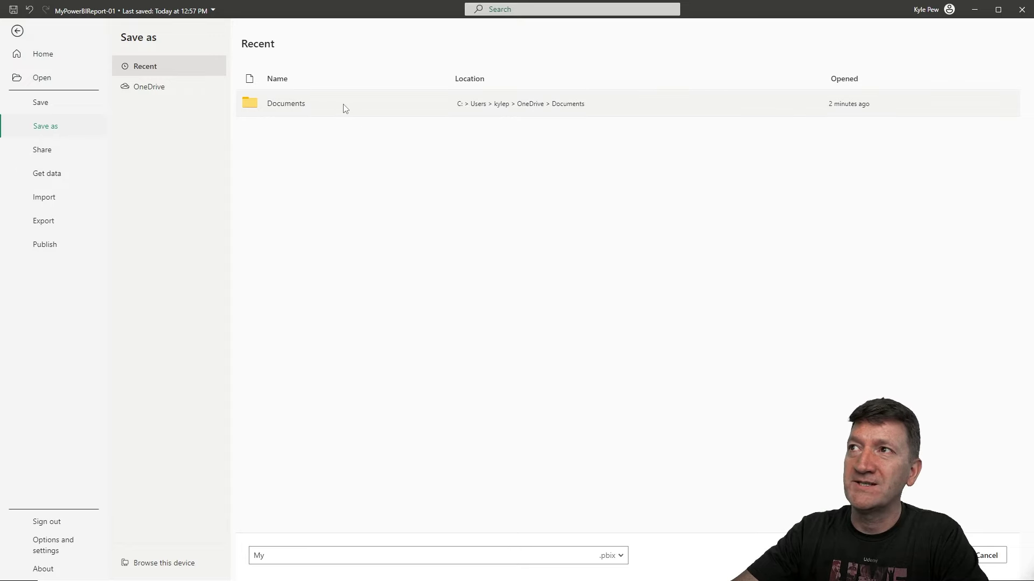
click(282, 554)
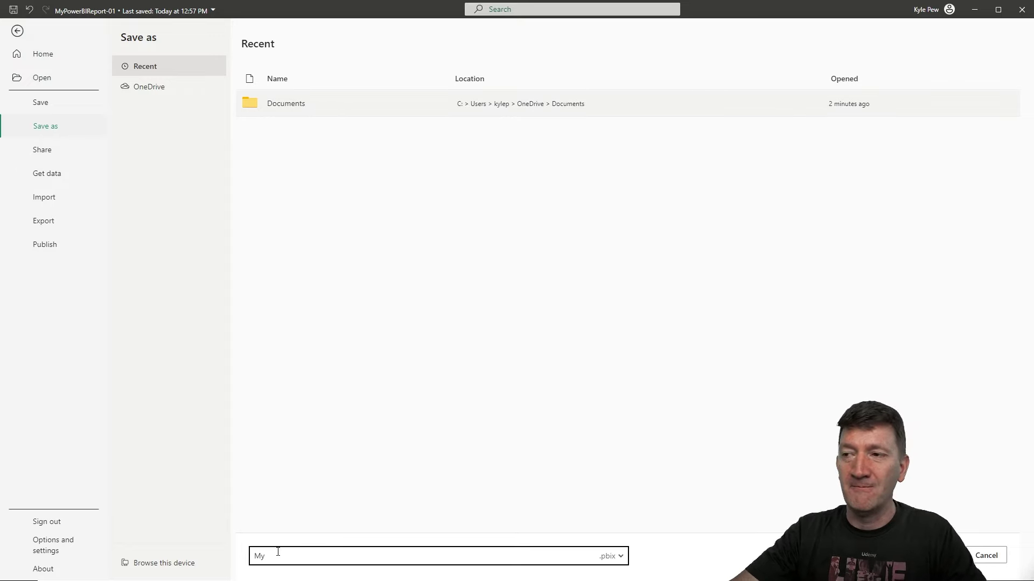
text(MyPowe)
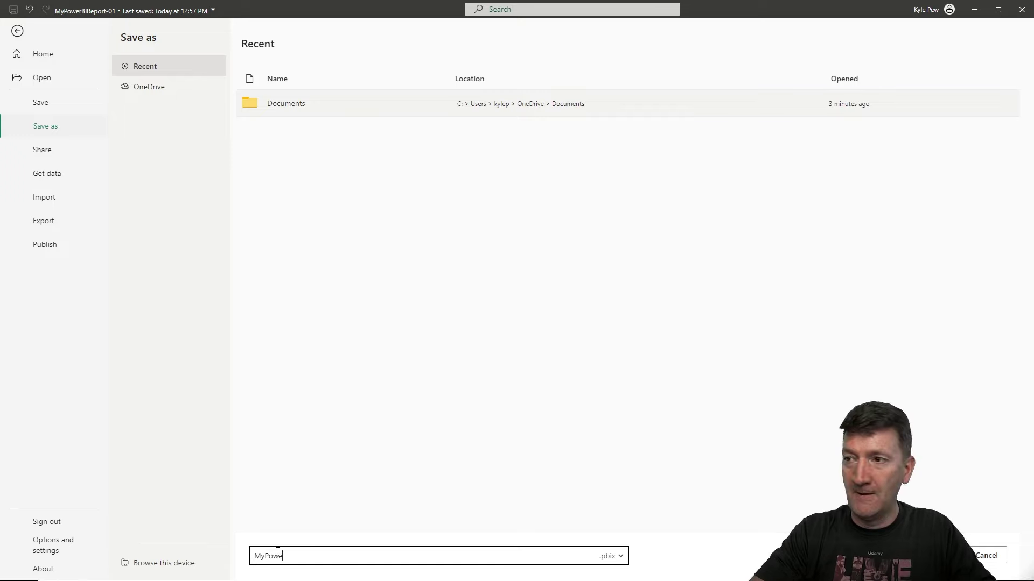
text(rBIReport)
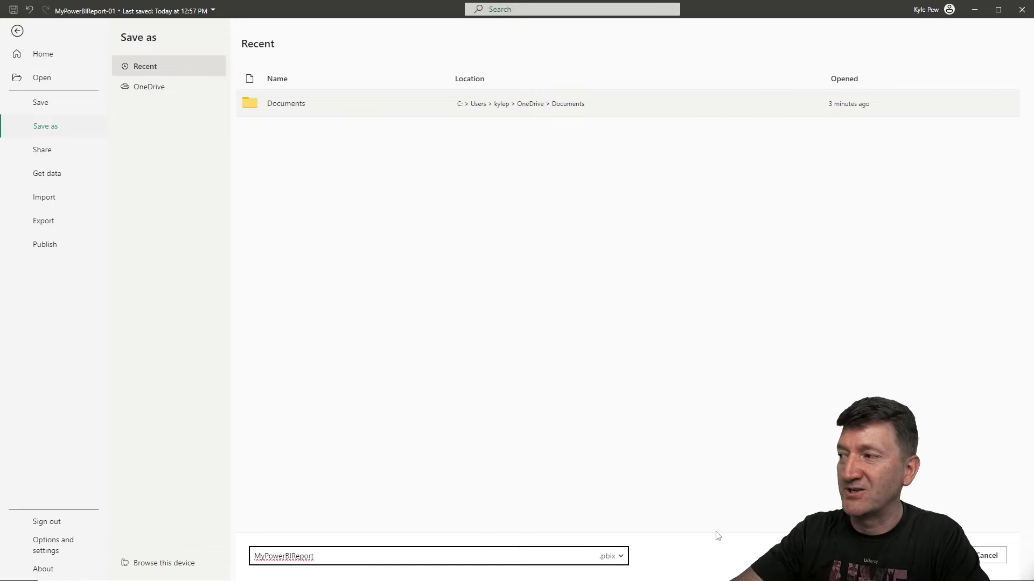
key(Return)
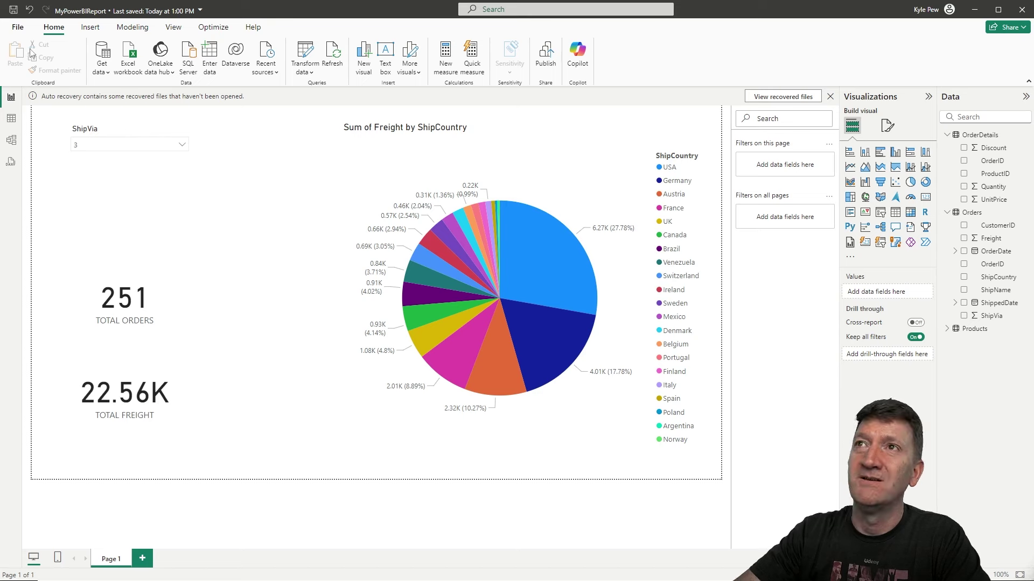
Step: Publish the report to Power BI with My workspace as the destination
click(18, 29)
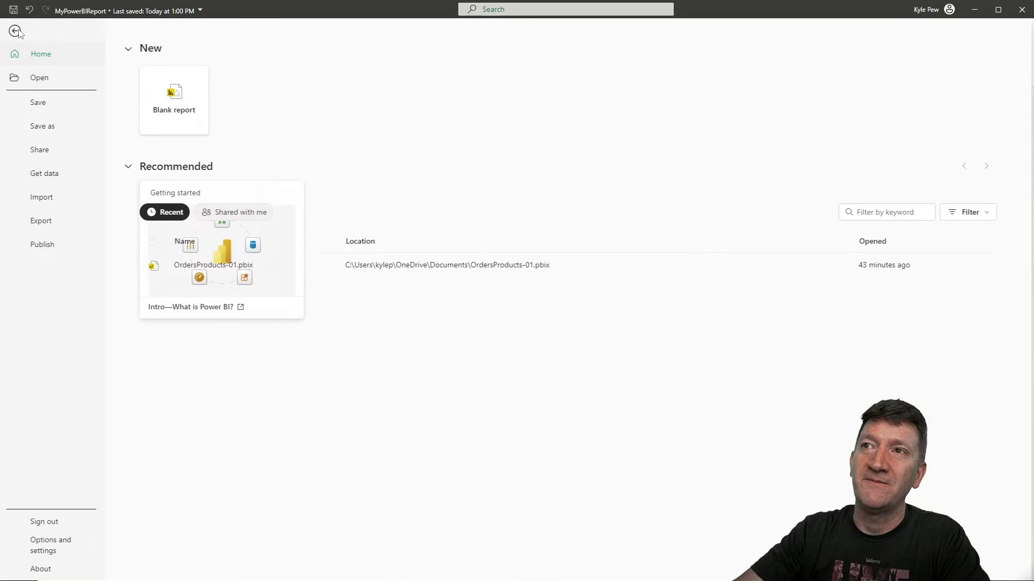
click(51, 247)
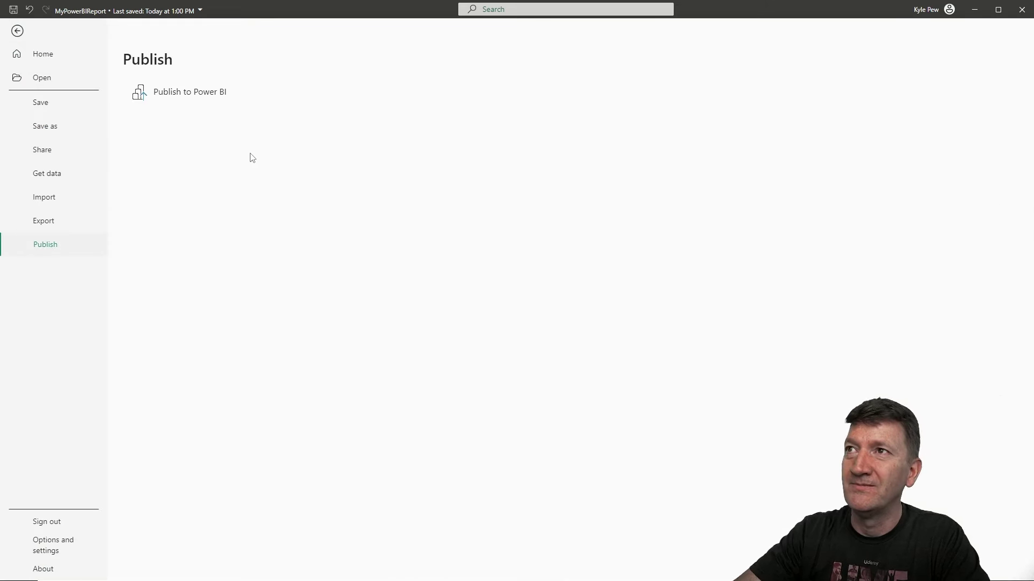
click(194, 97)
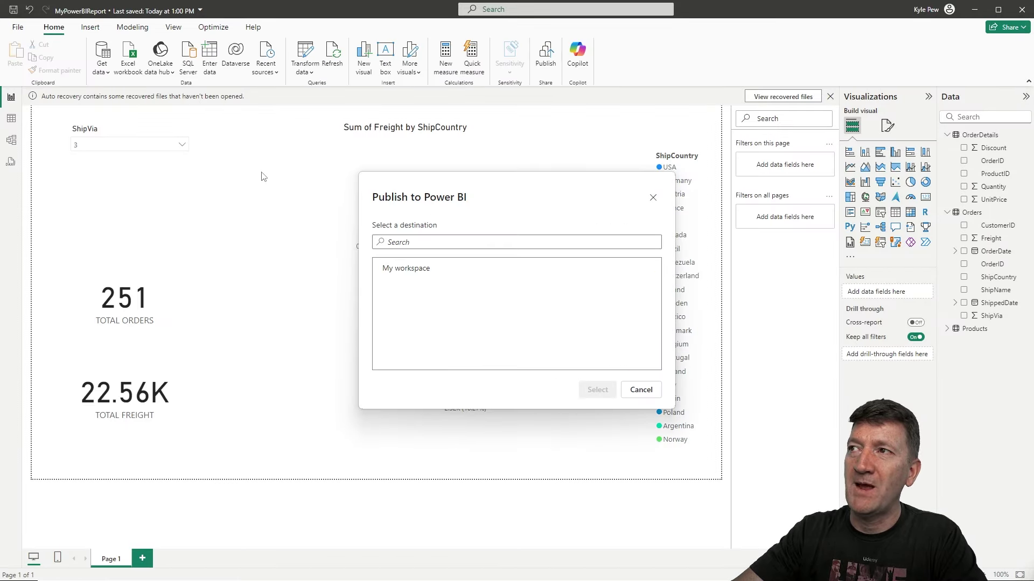
click(418, 272)
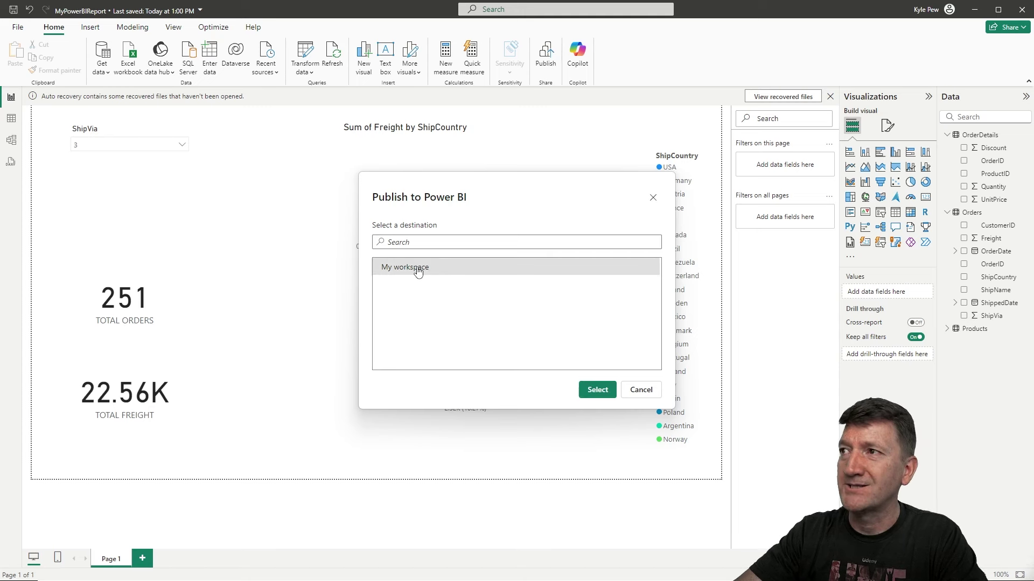
click(592, 394)
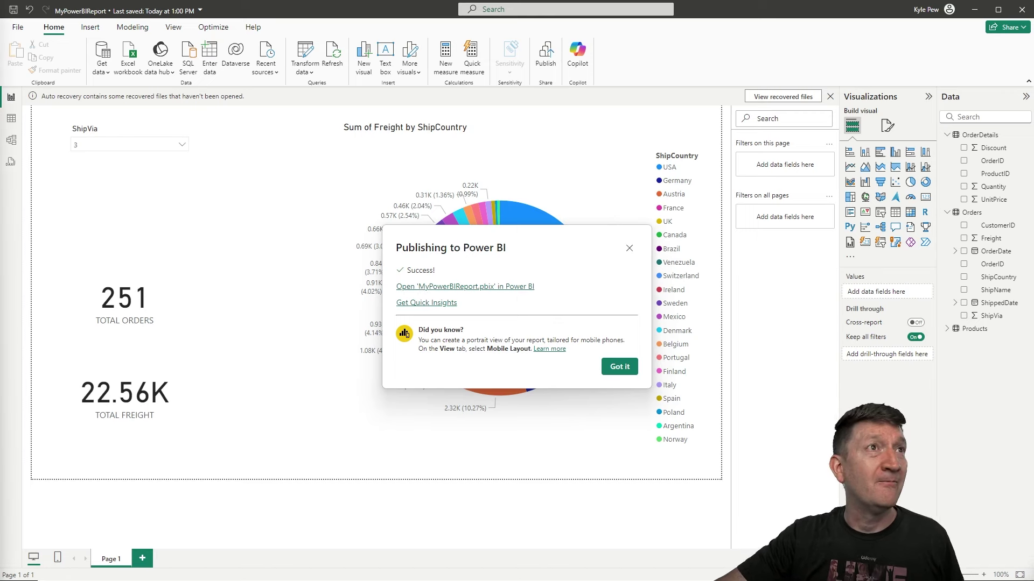
Step: Open the published MyPowerBIReport in the browser, maximize it, and test its ShipVia slicer with value 2 followed by value 1
click(465, 286)
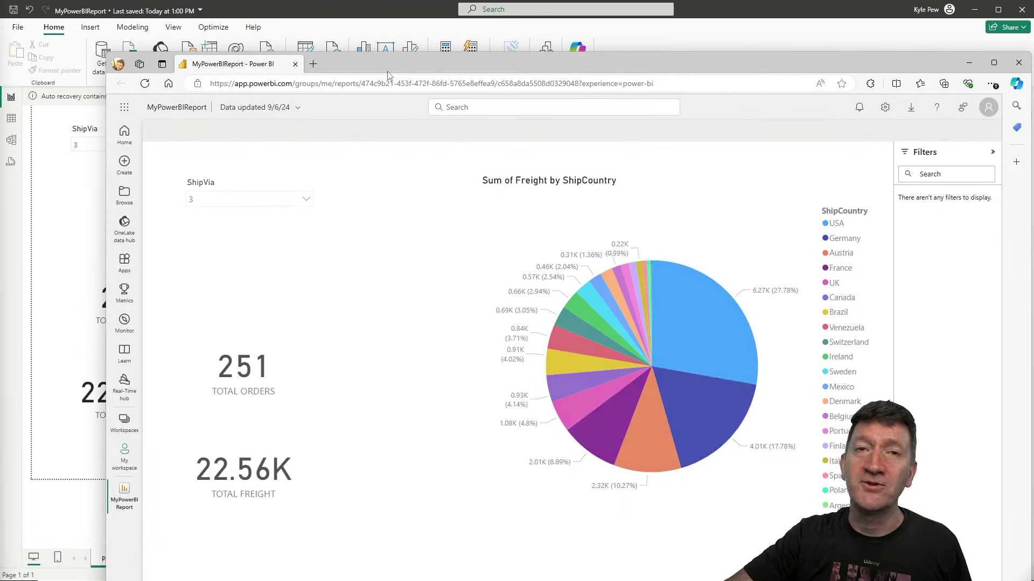
double_click(387, 67)
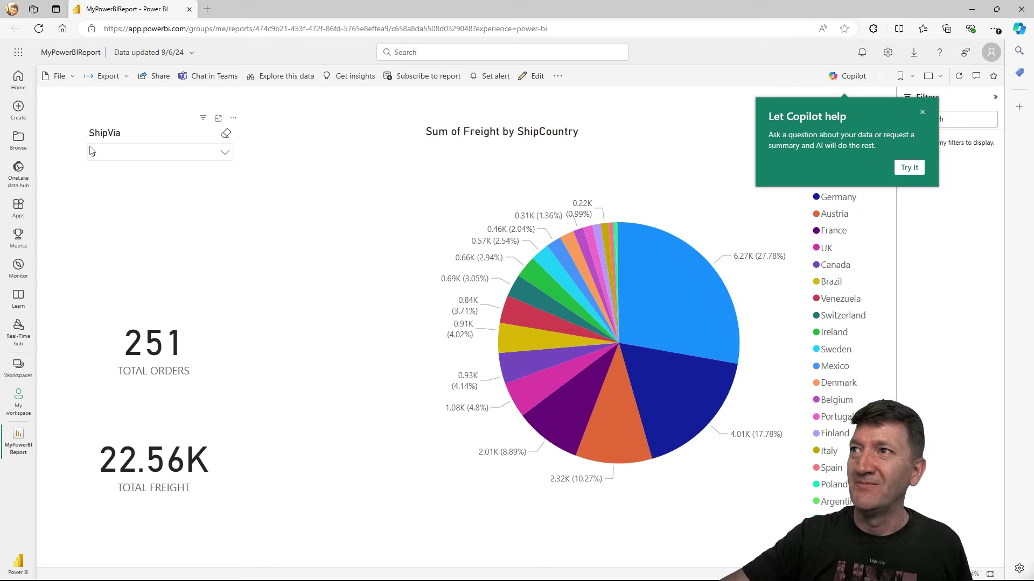
click(225, 153)
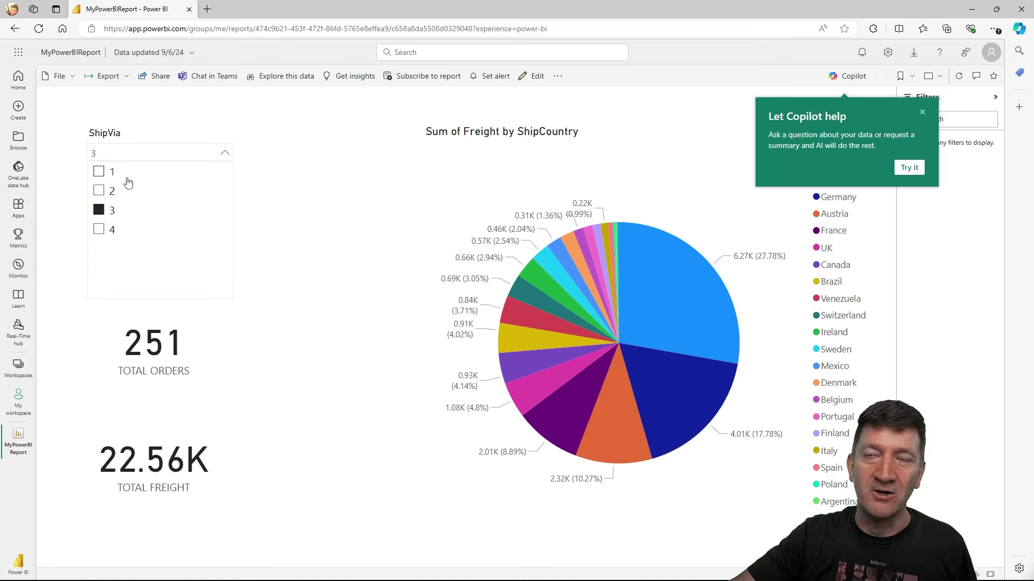
click(99, 190)
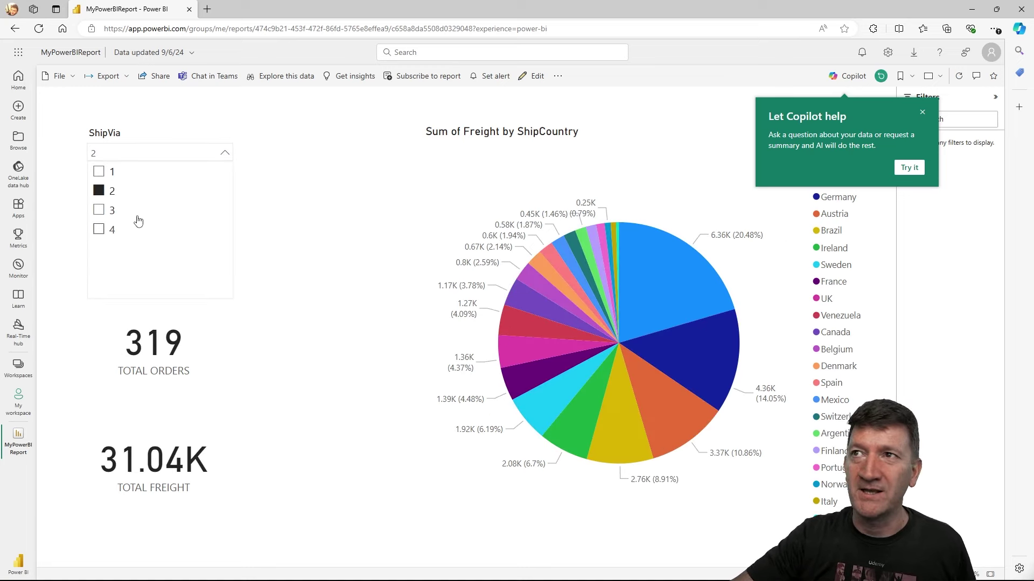
click(99, 171)
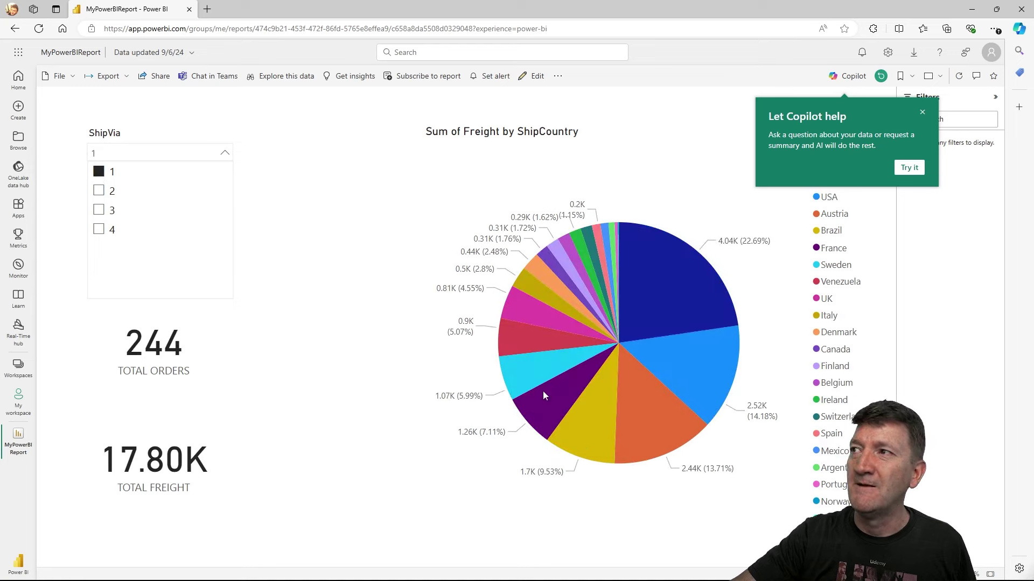